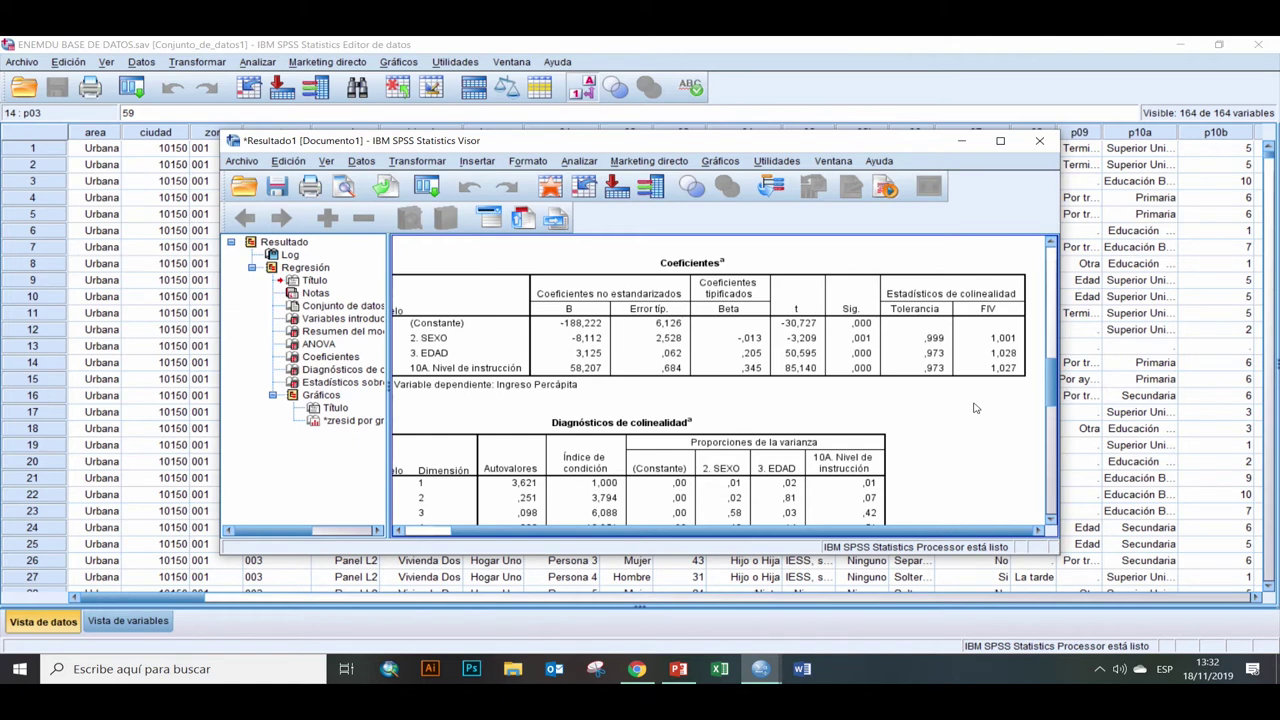
# Step: Review the collinearity statistics in the Coeficientes table and the collinearity diagnostics and residual statistics tables below it
pyautogui.click(979, 385)
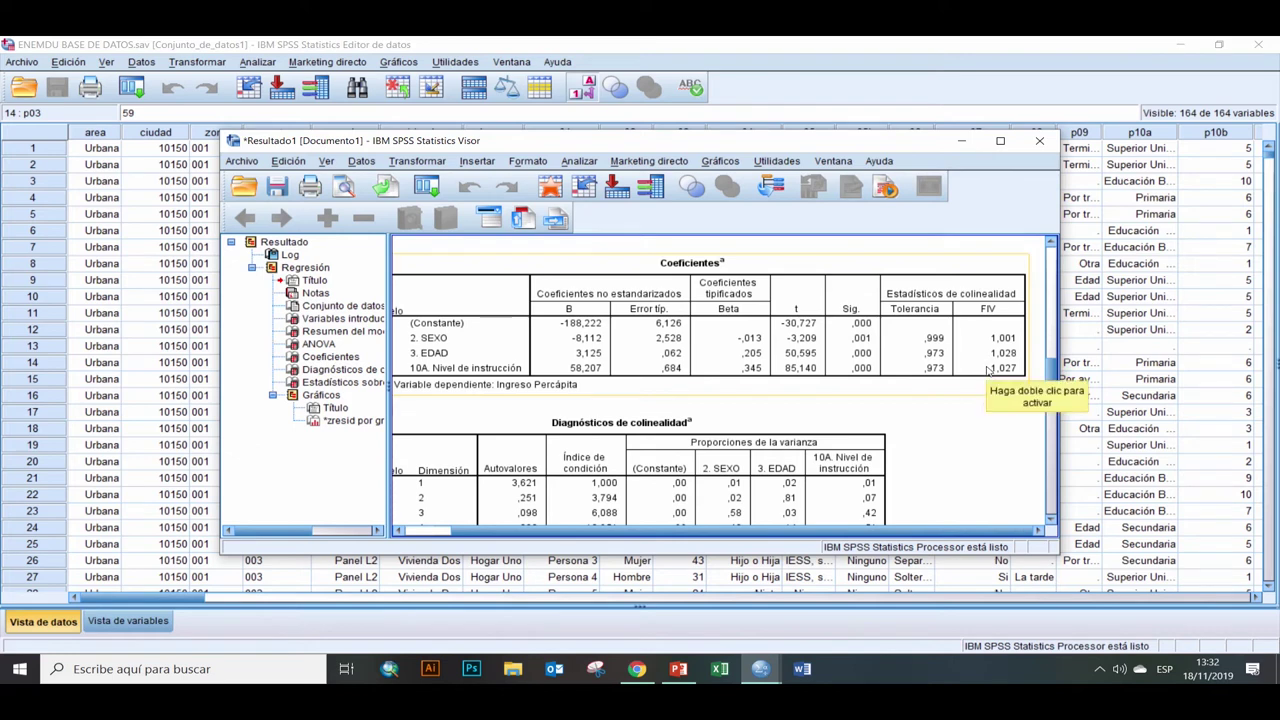
pyautogui.click(981, 400)
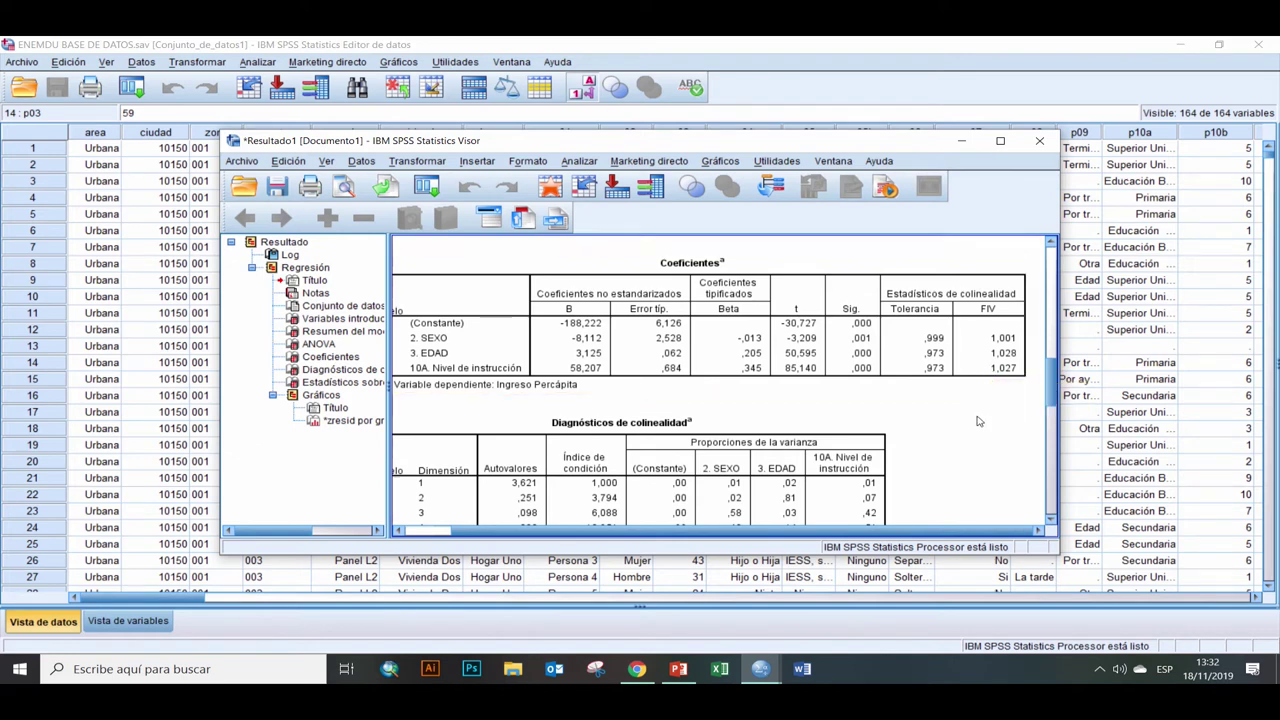
pyautogui.click(981, 382)
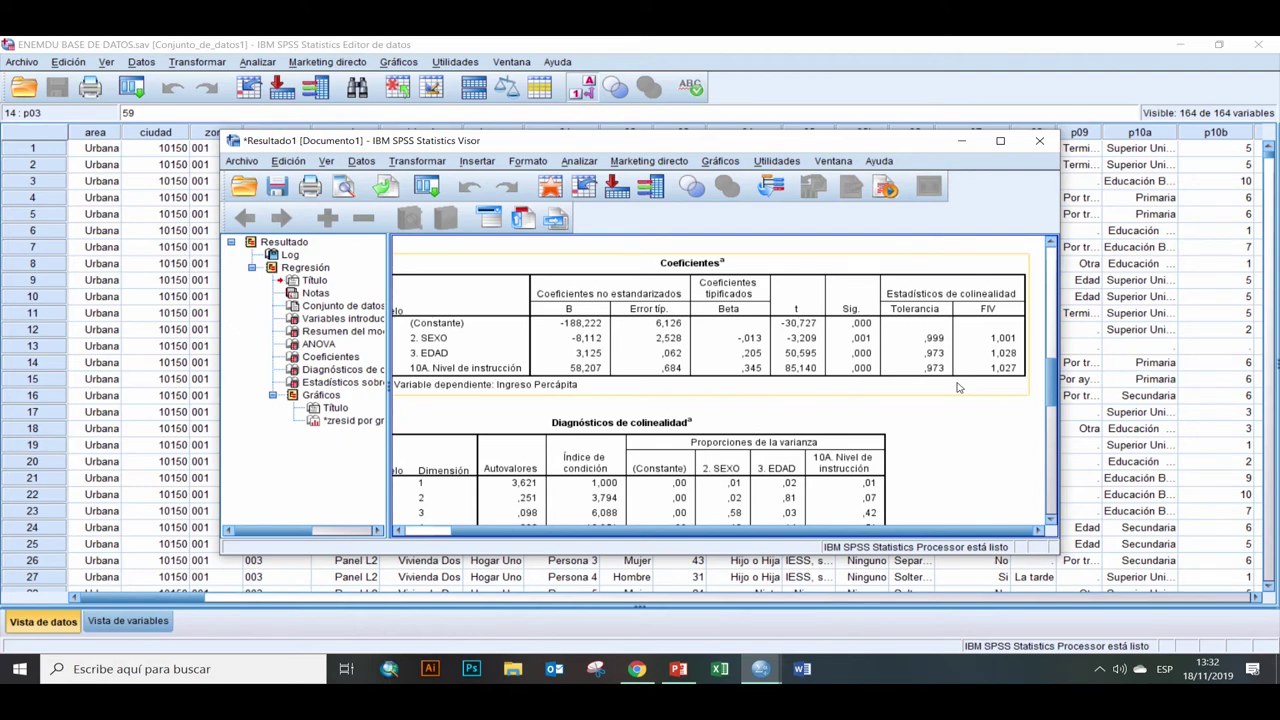
pyautogui.scroll(-5, 941, 440)
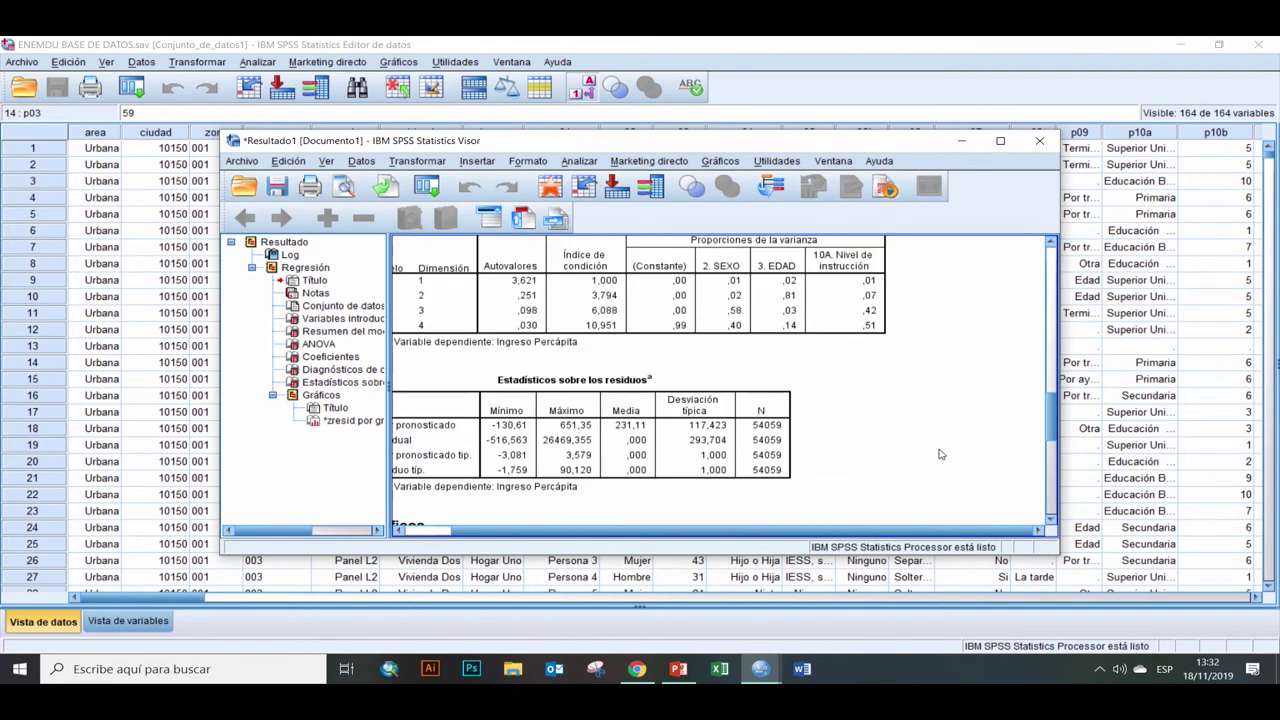
pyautogui.scroll(1, 940, 443)
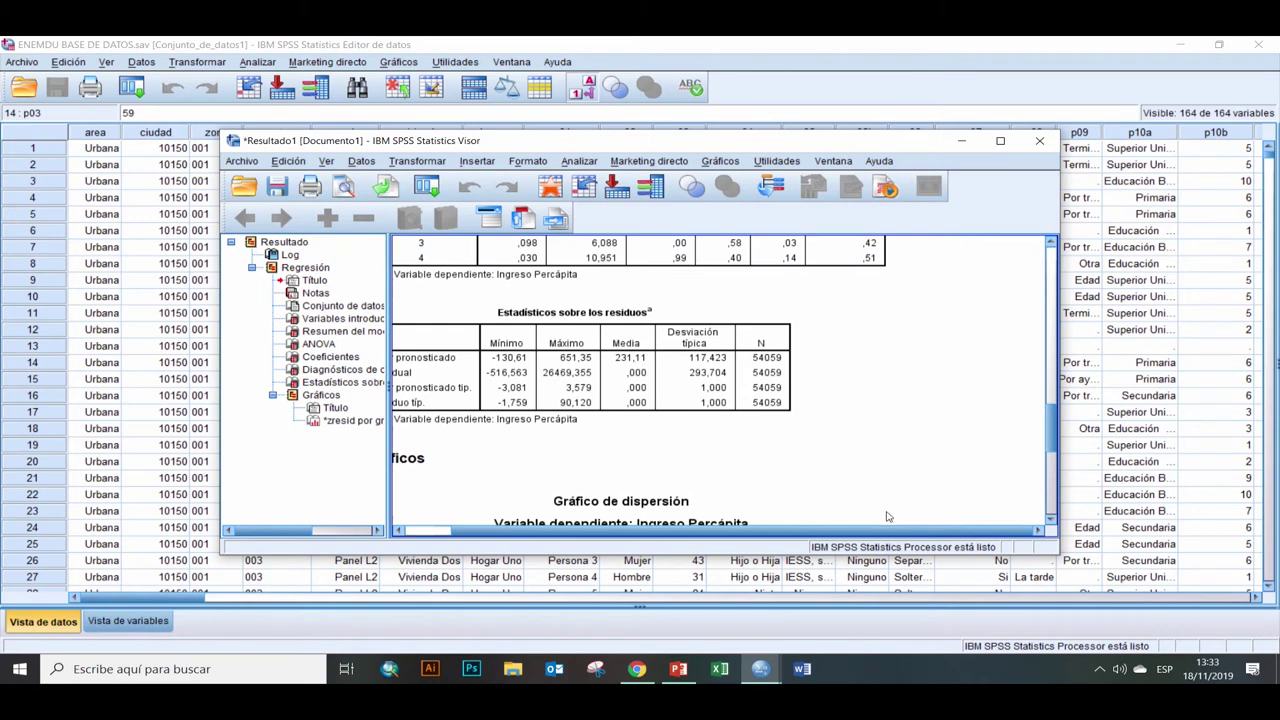
# Step: Examine the regression scatter plot of standardized residuals against standardized predicted values for Ingreso Percápita
pyautogui.hscroll(-1, 855, 531)
pyautogui.scroll(-3, 938, 460)
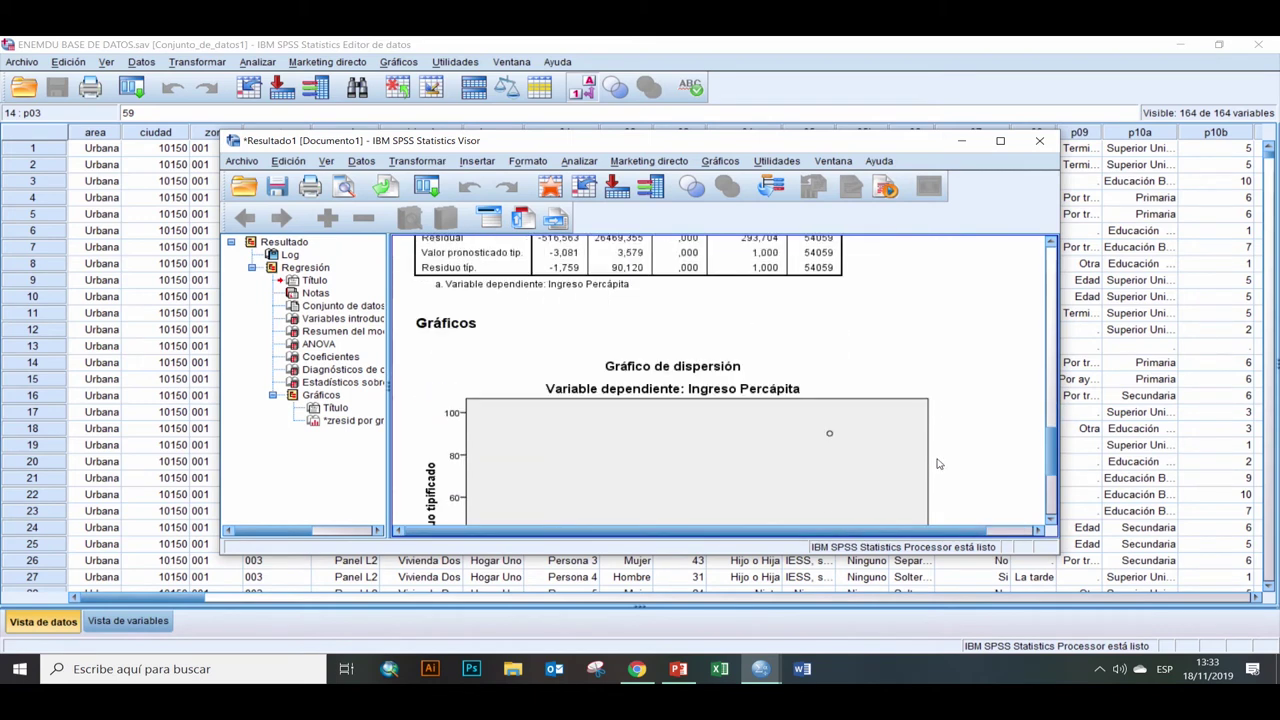
pyautogui.scroll(-3, 938, 462)
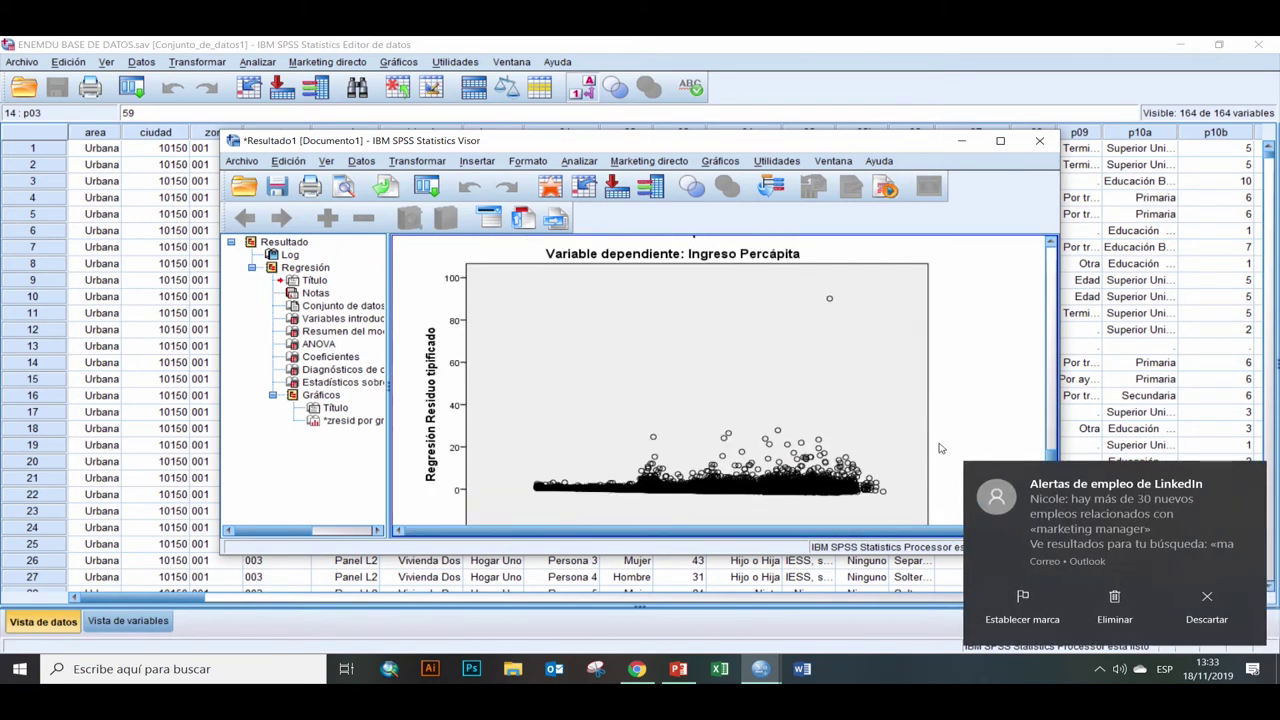
pyautogui.click(1249, 477)
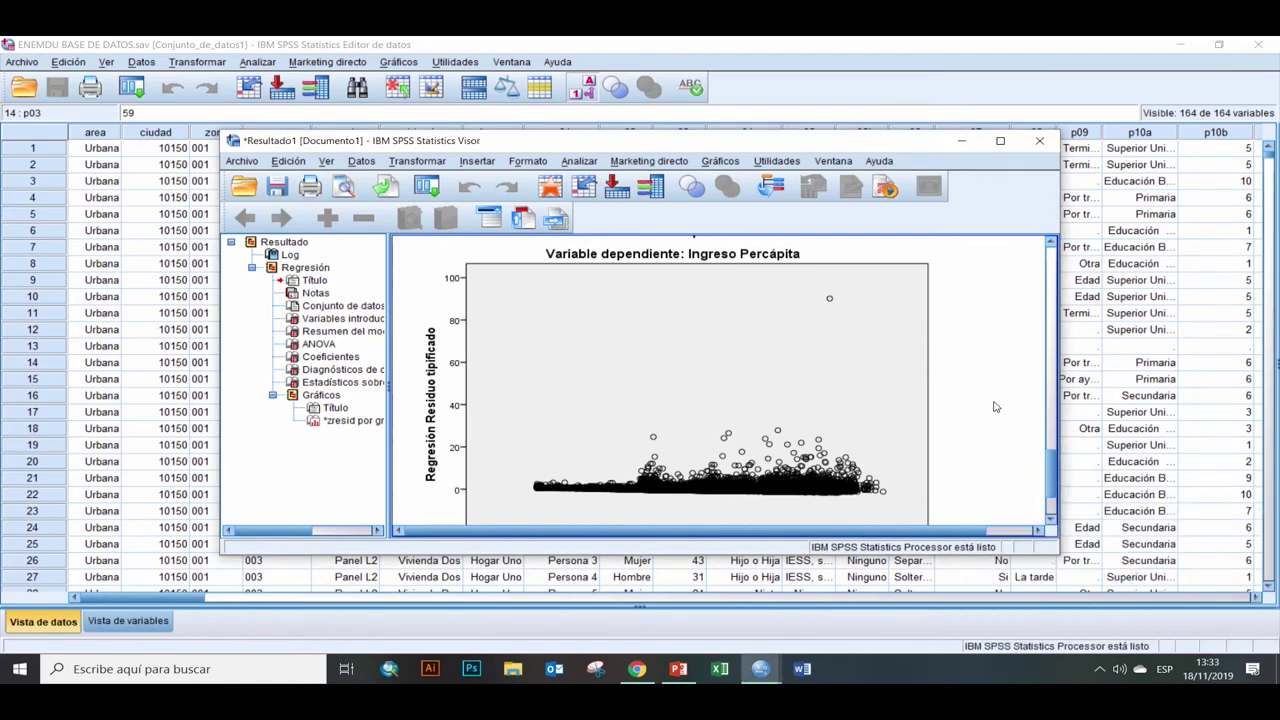
pyautogui.scroll(1, 995, 407)
pyautogui.scroll(-1, 995, 409)
pyautogui.click(995, 412)
pyautogui.scroll(1, 995, 412)
pyautogui.scroll(-2, 995, 412)
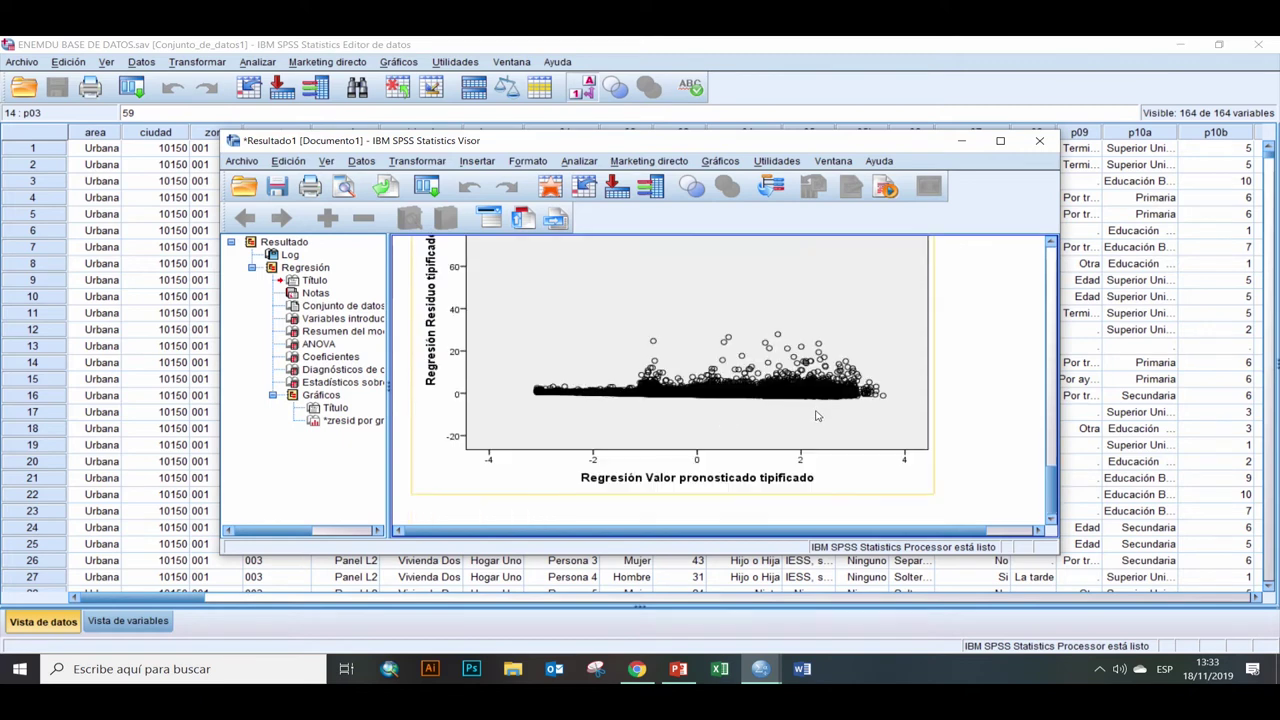
pyautogui.scroll(4, 816, 416)
pyautogui.scroll(-2, 851, 420)
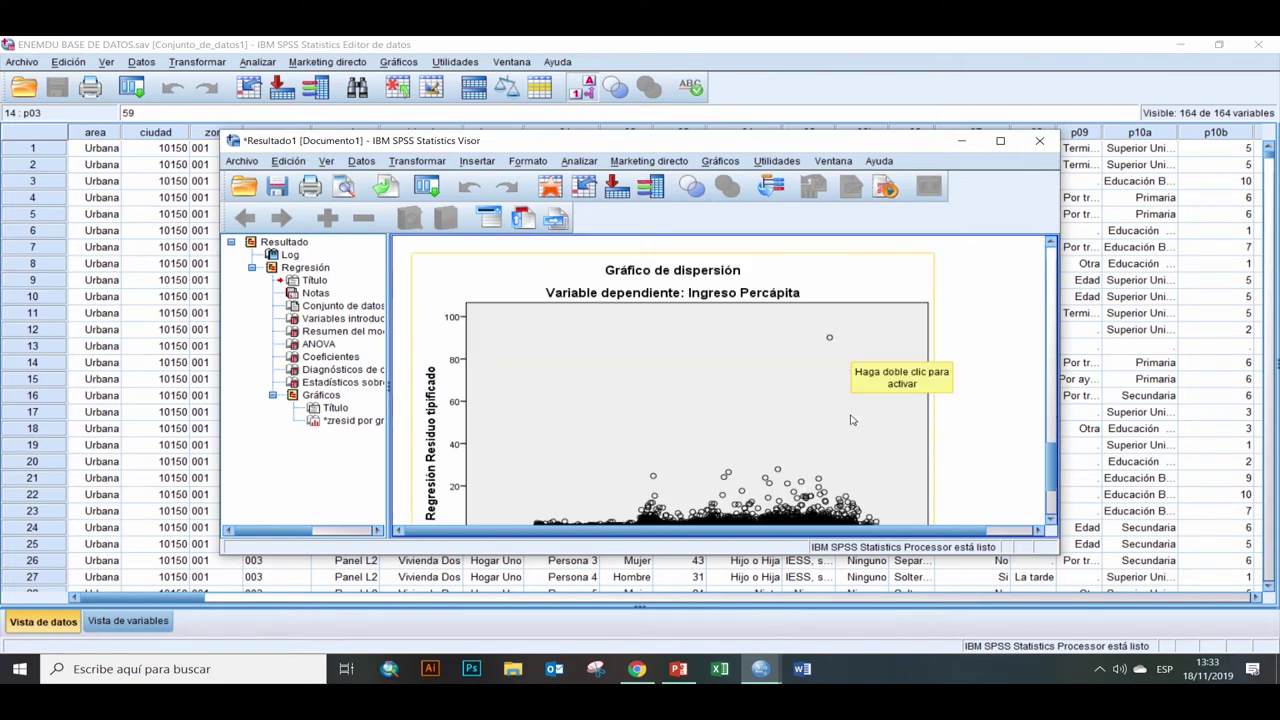
pyautogui.scroll(-3, 853, 421)
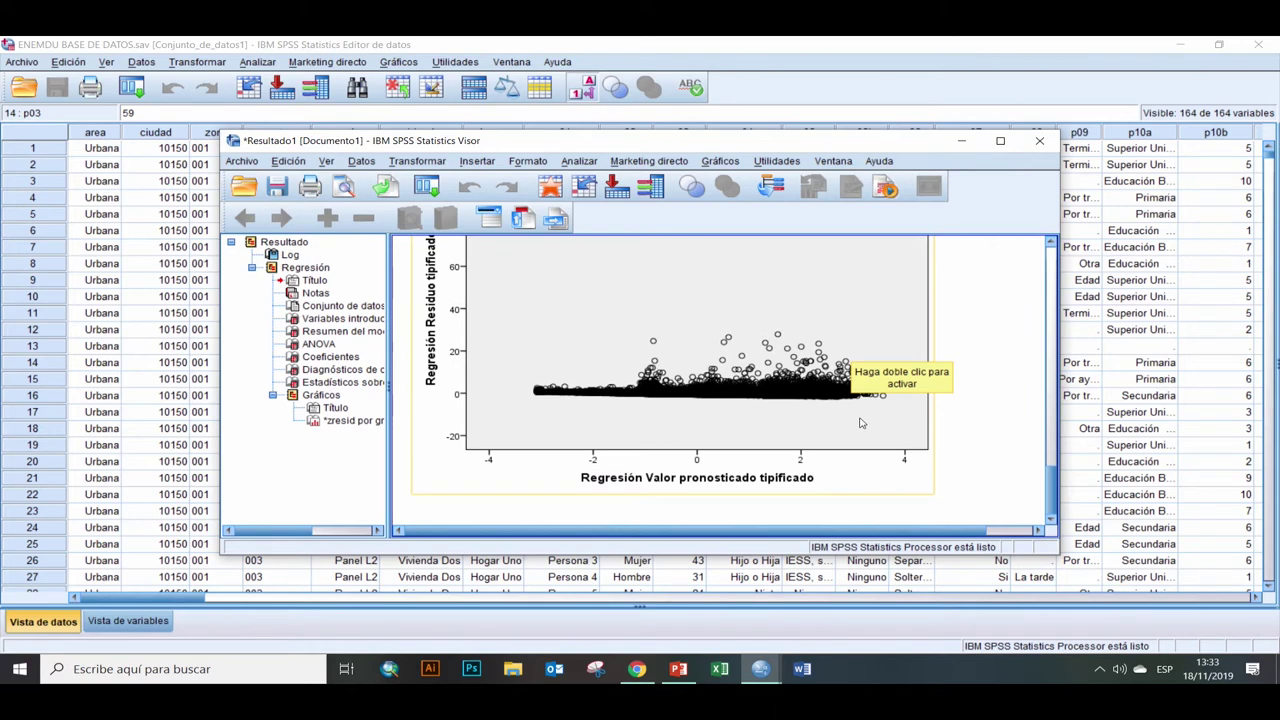
pyautogui.scroll(2, 860, 423)
pyautogui.scroll(-1, 832, 433)
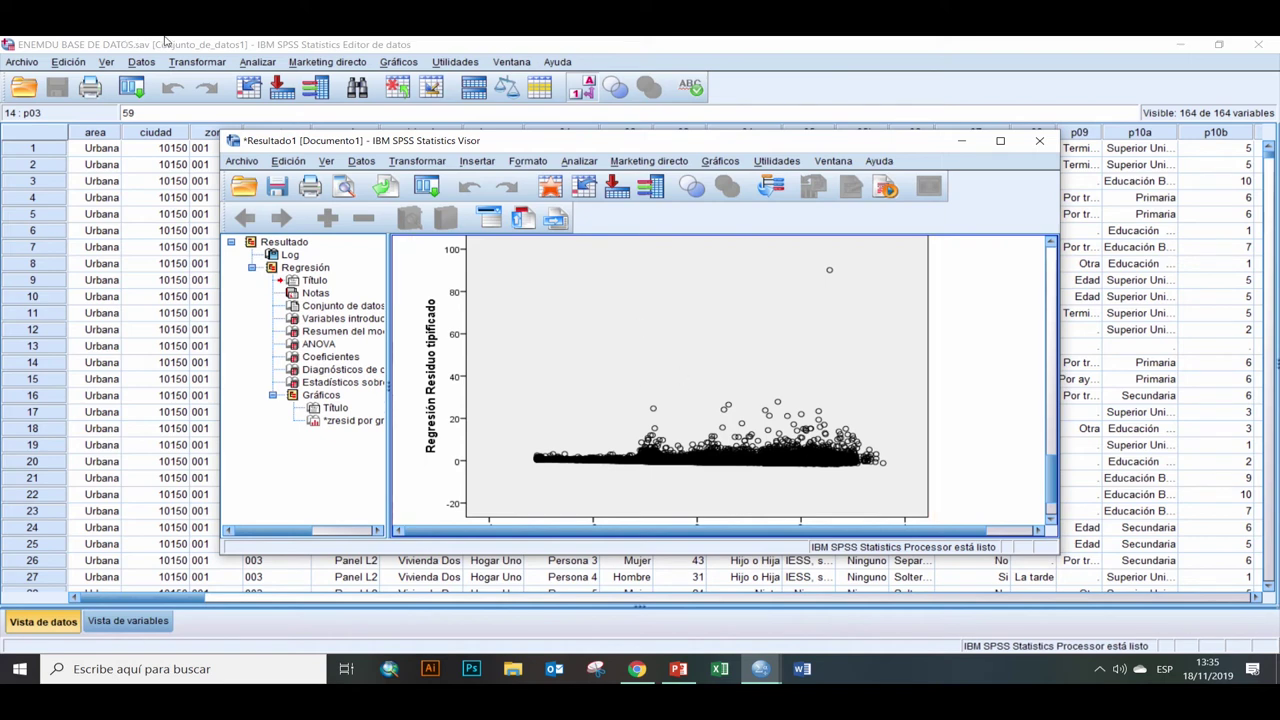
# Step: In the data editor, start a Calcular variable computation with target variable logingpc and the arithmetic function Lg10 as its expression
pyautogui.click(201, 44)
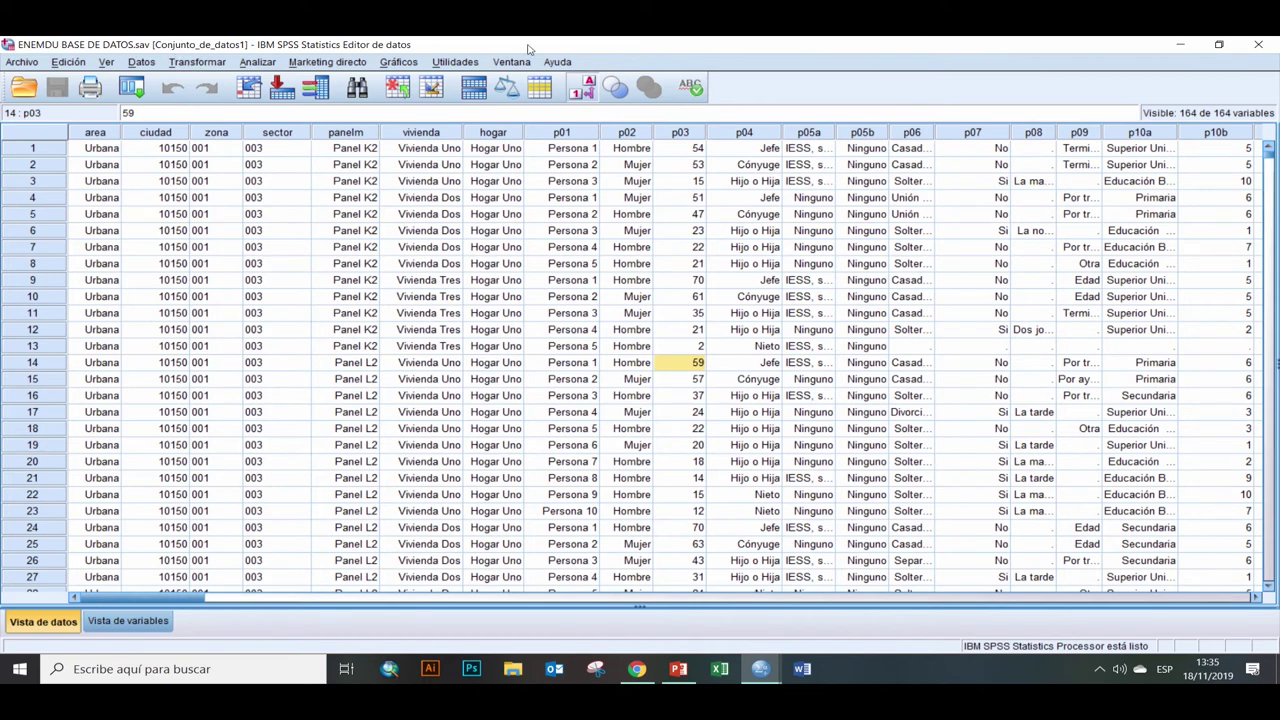
pyautogui.click(197, 64)
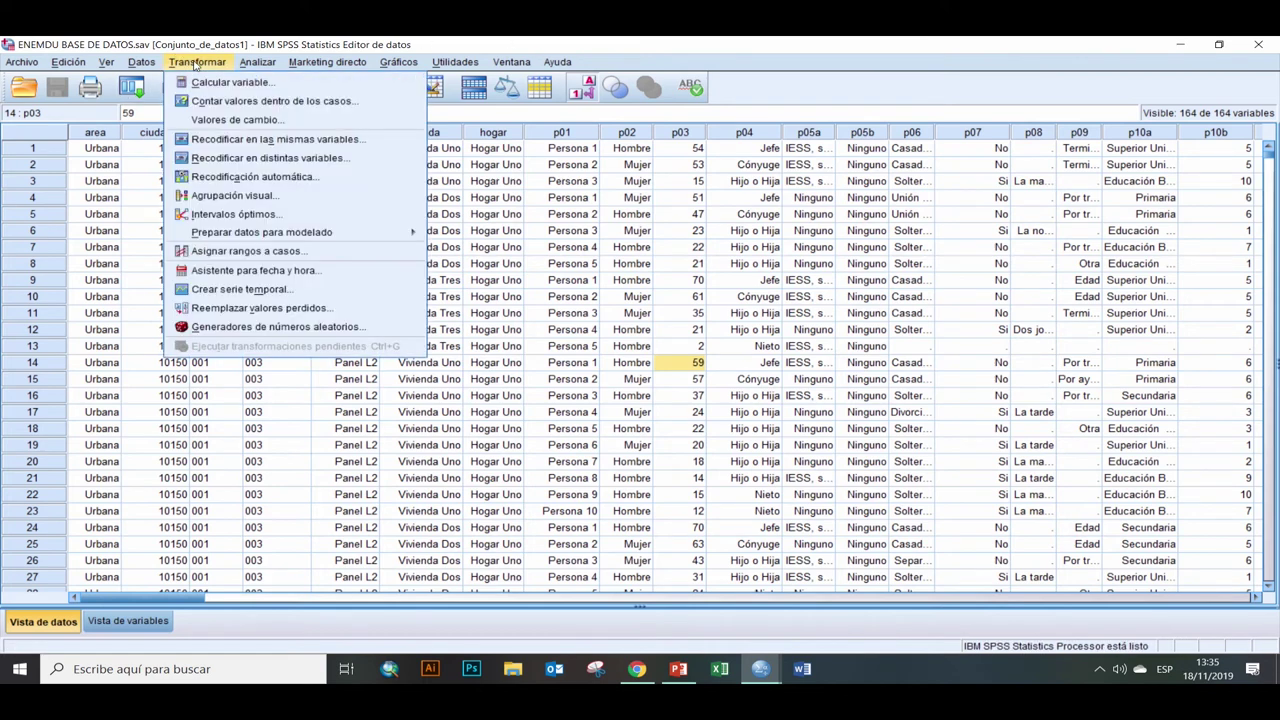
pyautogui.click(222, 82)
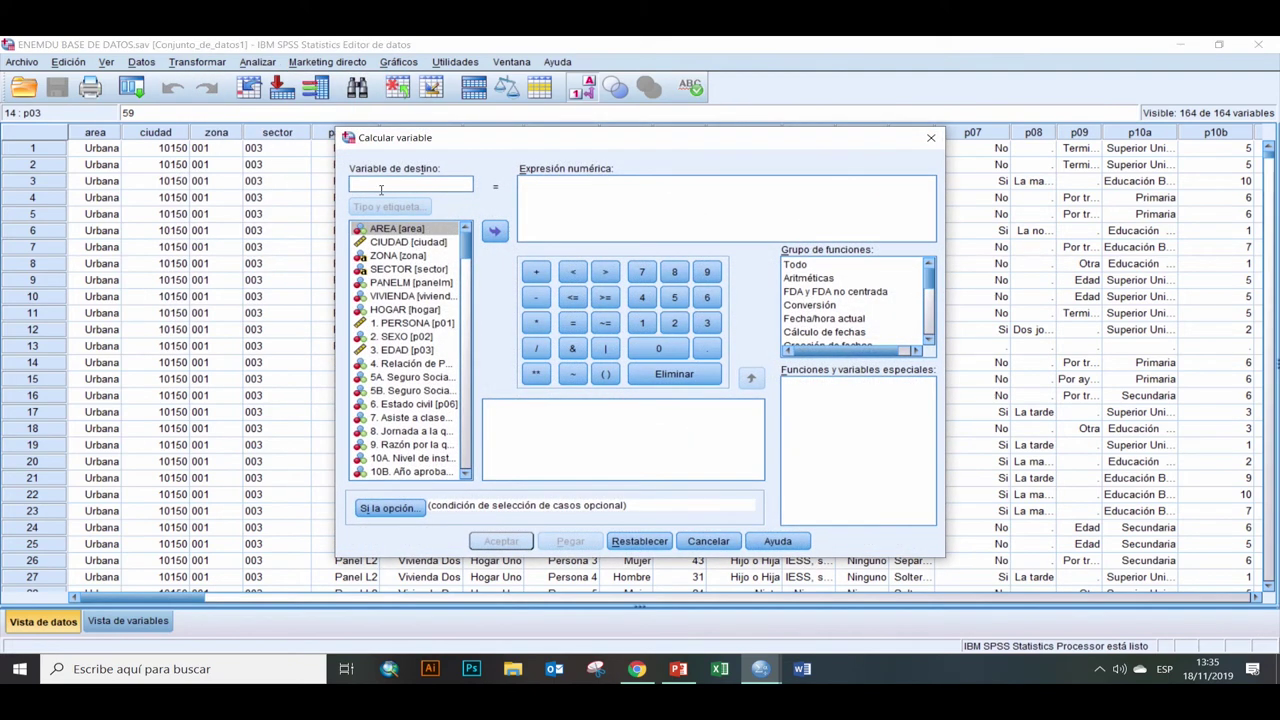
pyautogui.write('logingpc')
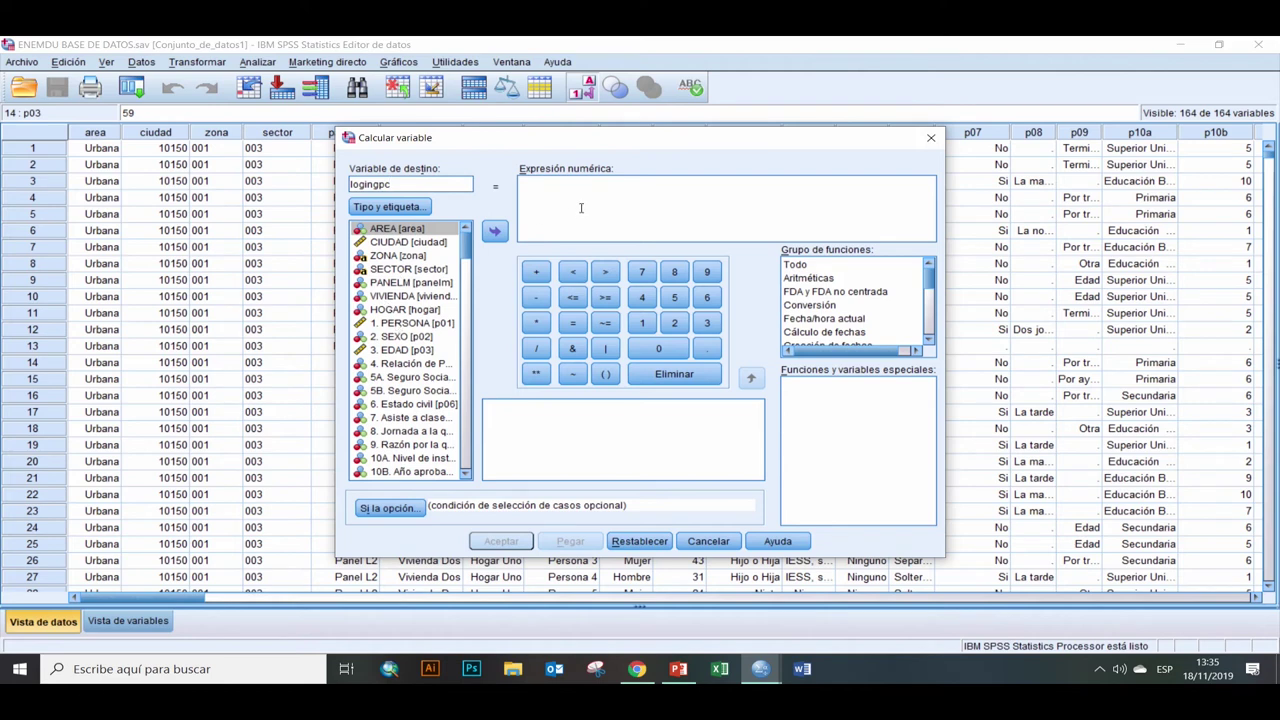
pyautogui.click(836, 292)
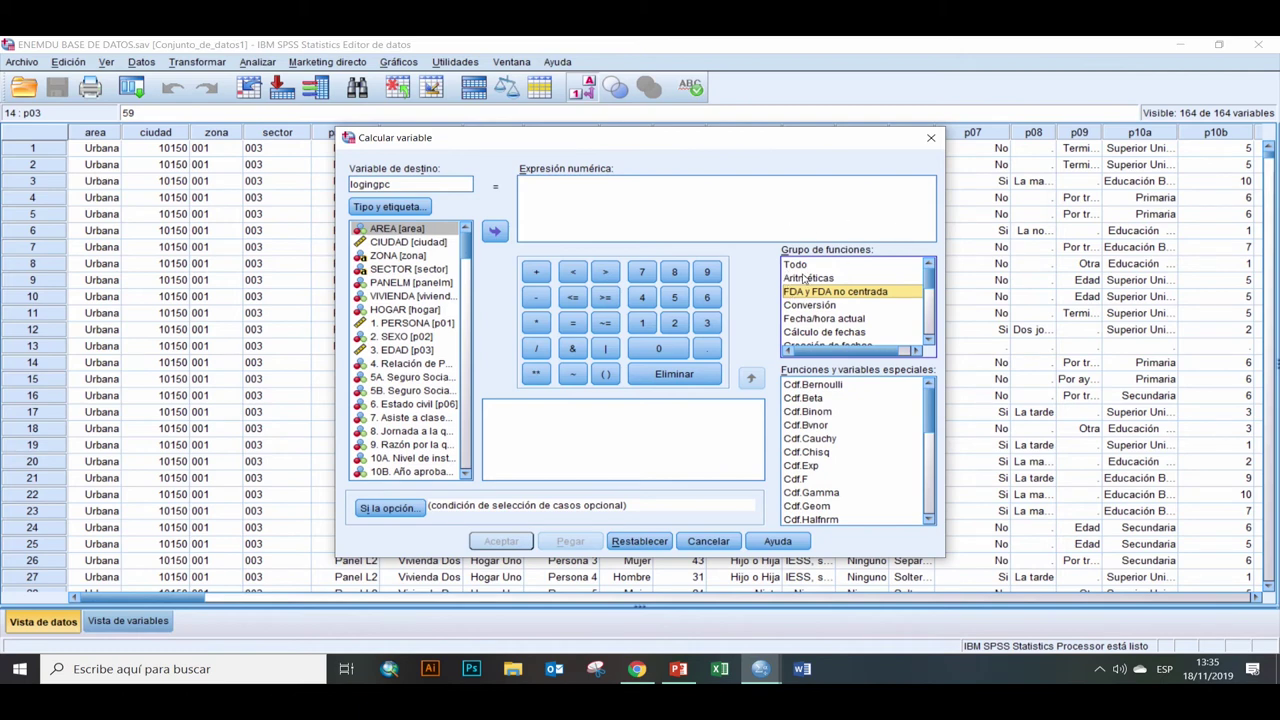
pyautogui.click(799, 280)
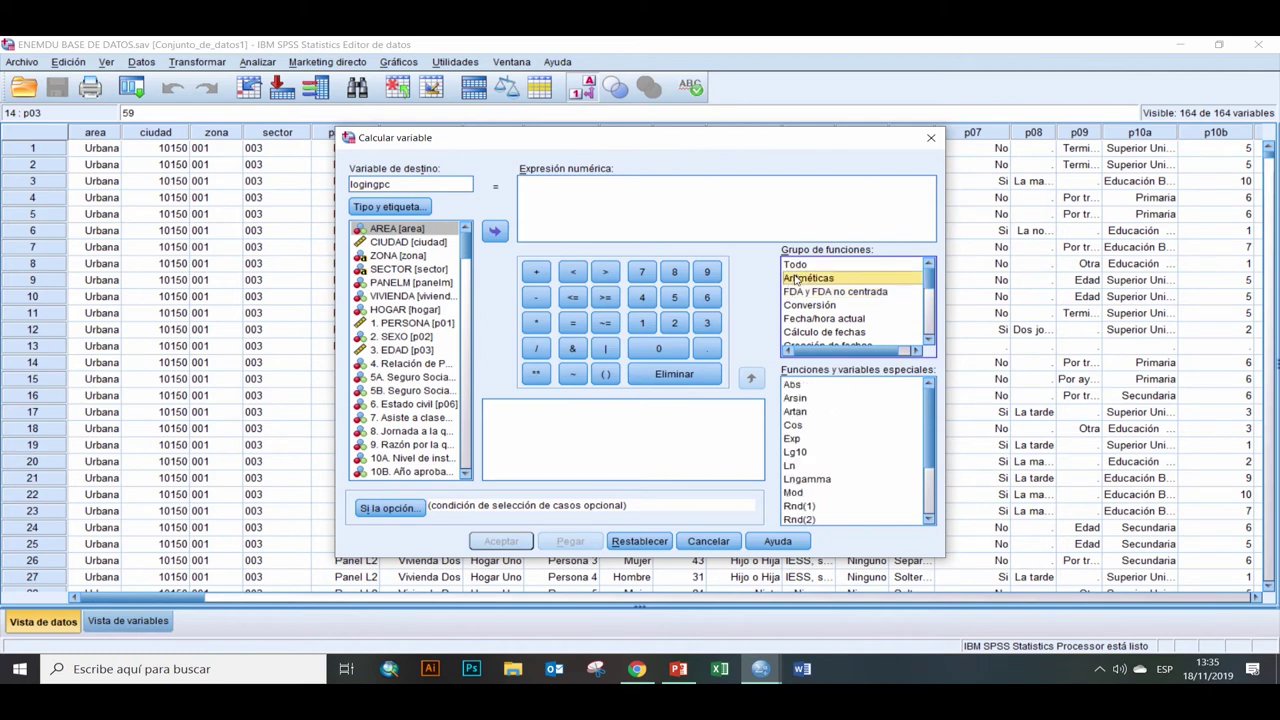
pyautogui.click(799, 453)
pyautogui.click(752, 377)
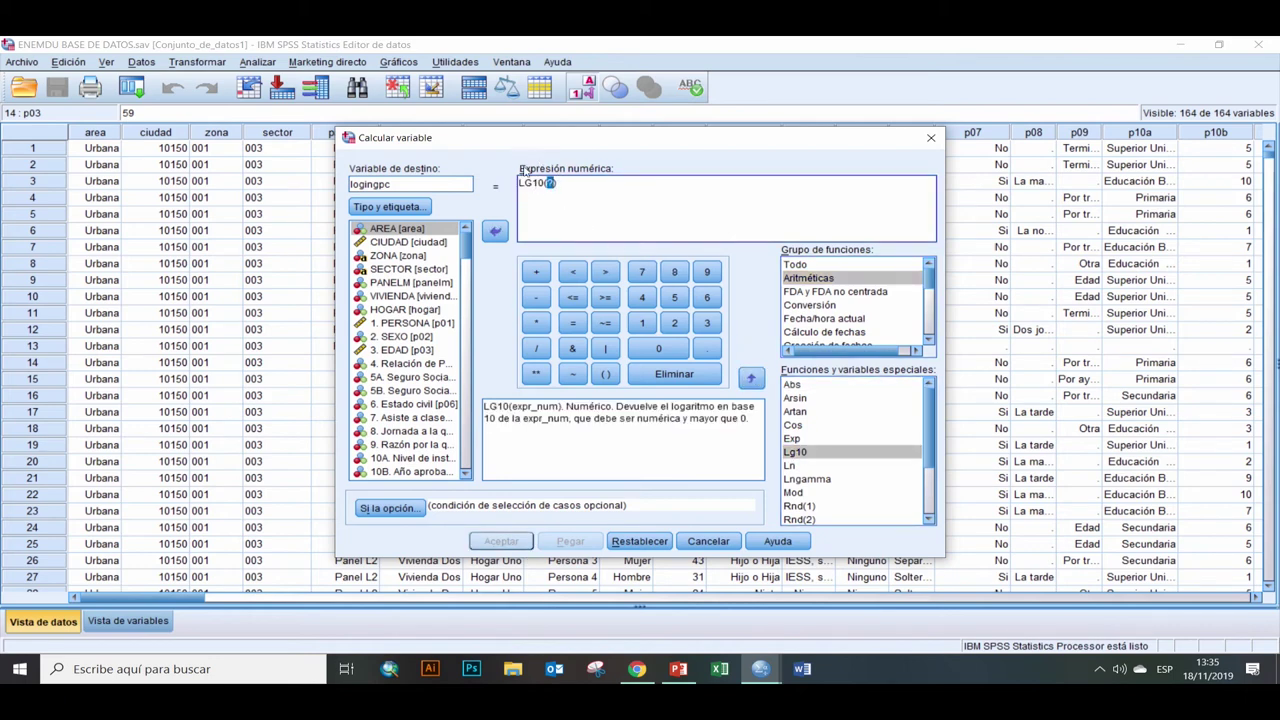
# Step: Show variable names in the list, insert ingpc as the LG10 argument, and create the logingpc variable
pyautogui.rightClick(419, 352)
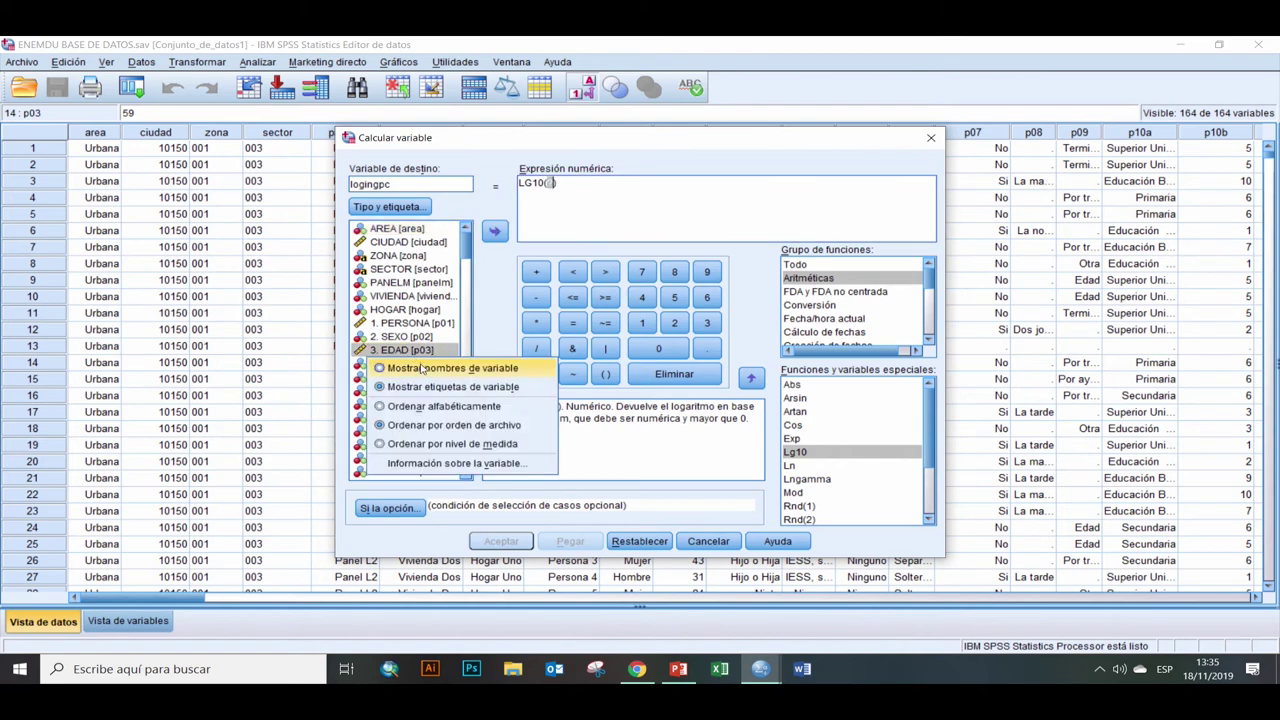
pyautogui.click(422, 366)
pyautogui.scroll(-20, 421, 380)
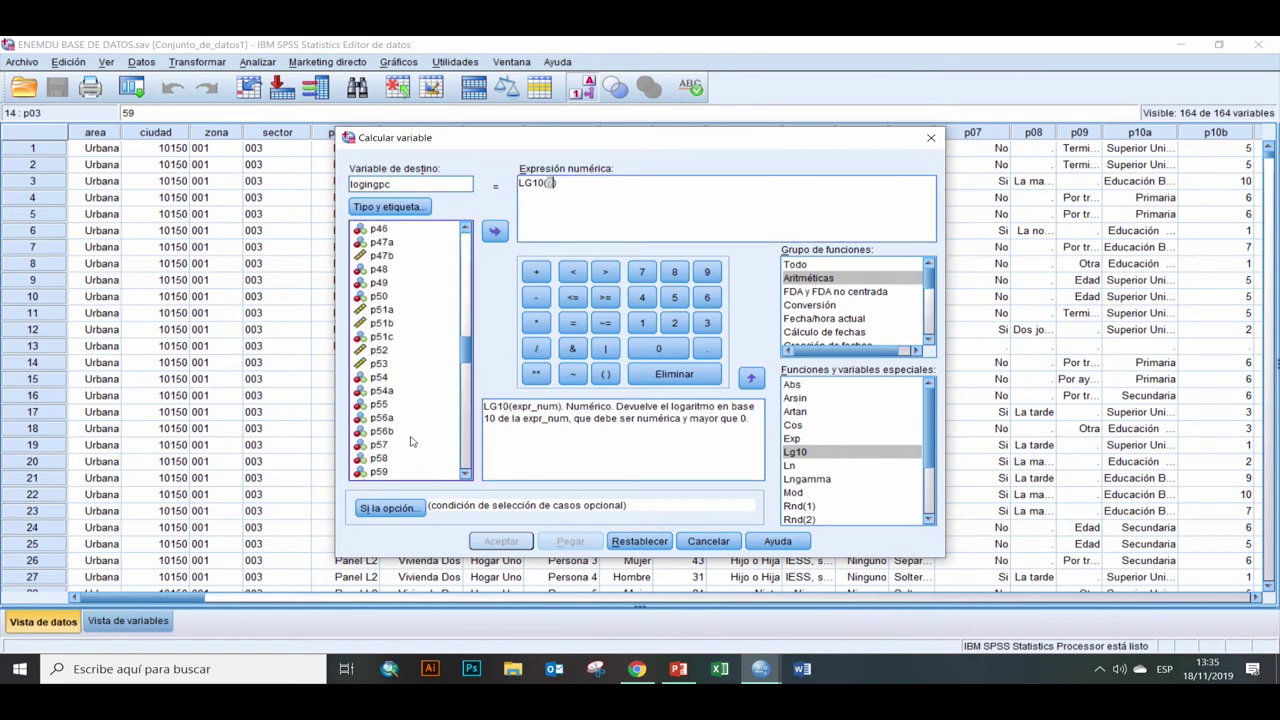
pyautogui.scroll(-10, 407, 440)
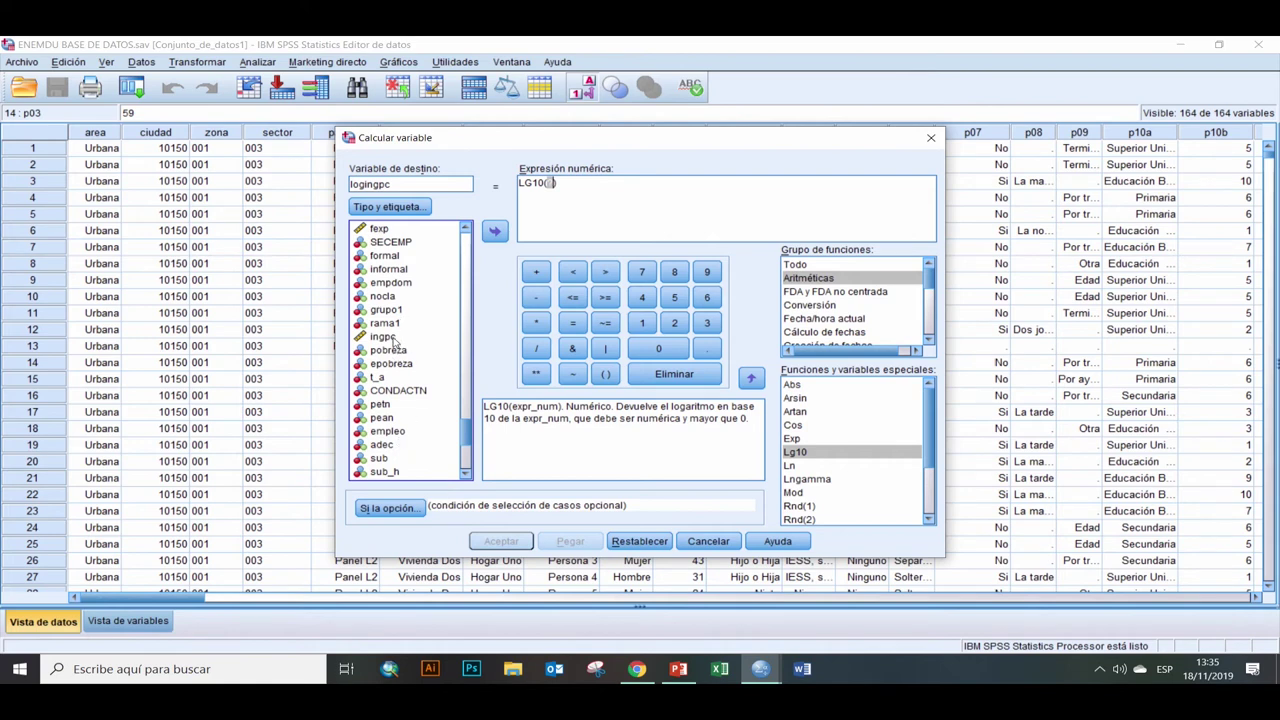
pyautogui.click(396, 338)
pyautogui.click(495, 232)
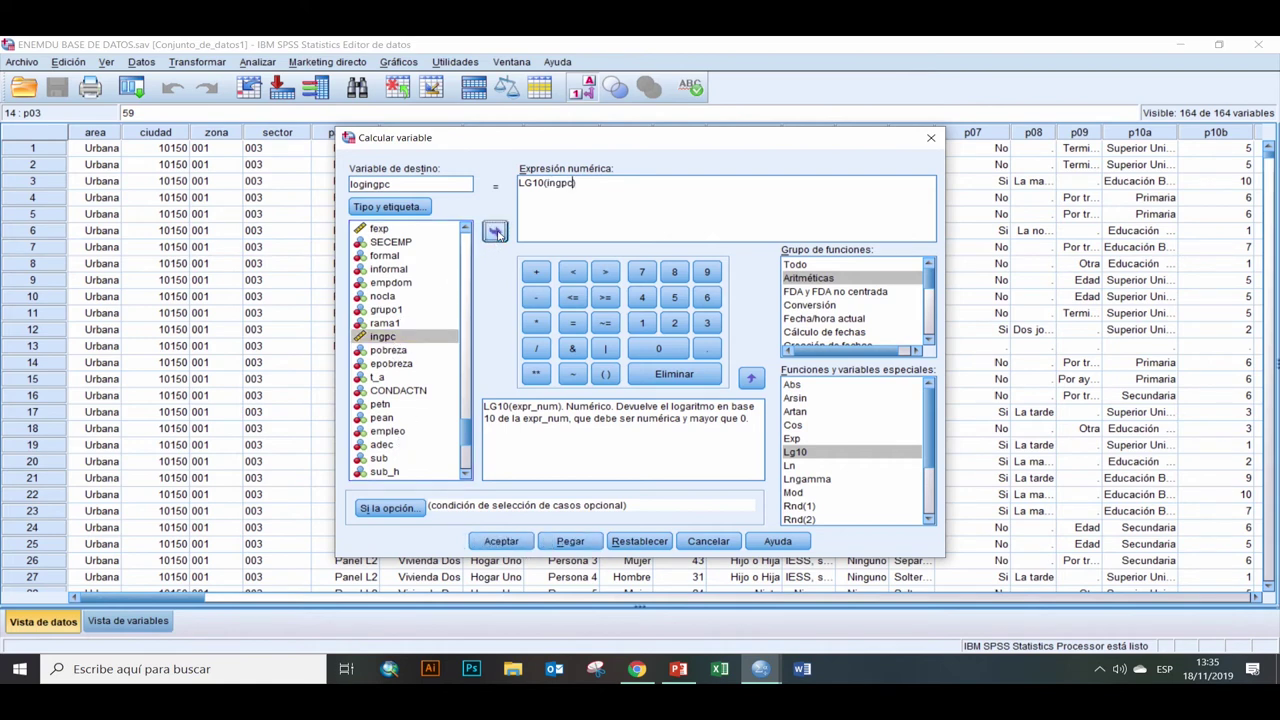
pyautogui.click(498, 545)
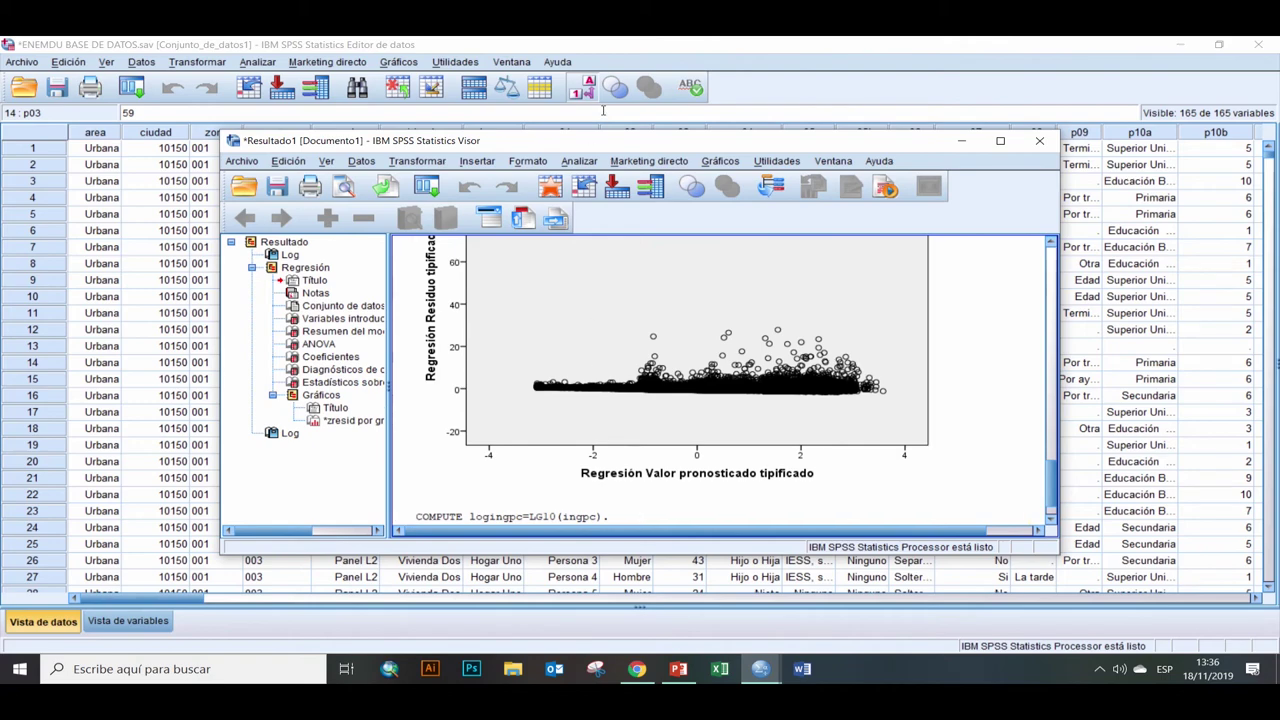
# Step: Start another Calcular variable computation from the data editor and set the target variable to logedad
pyautogui.click(283, 41)
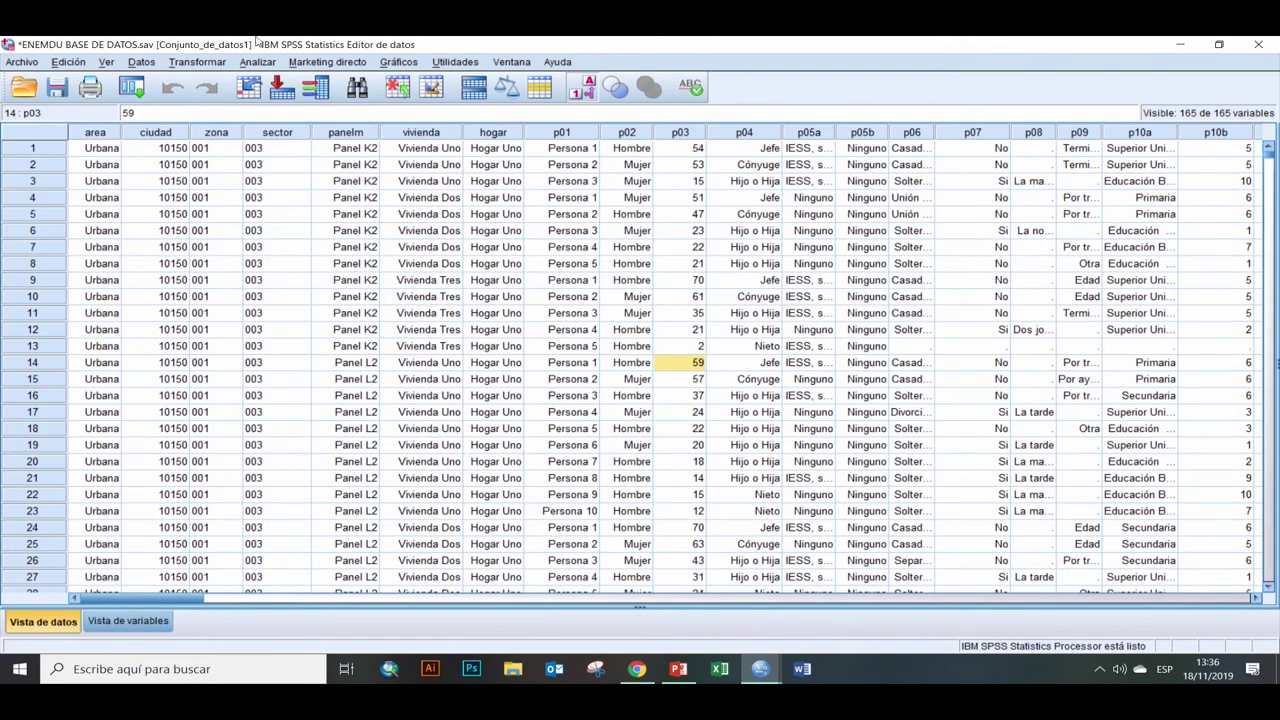
pyautogui.click(188, 62)
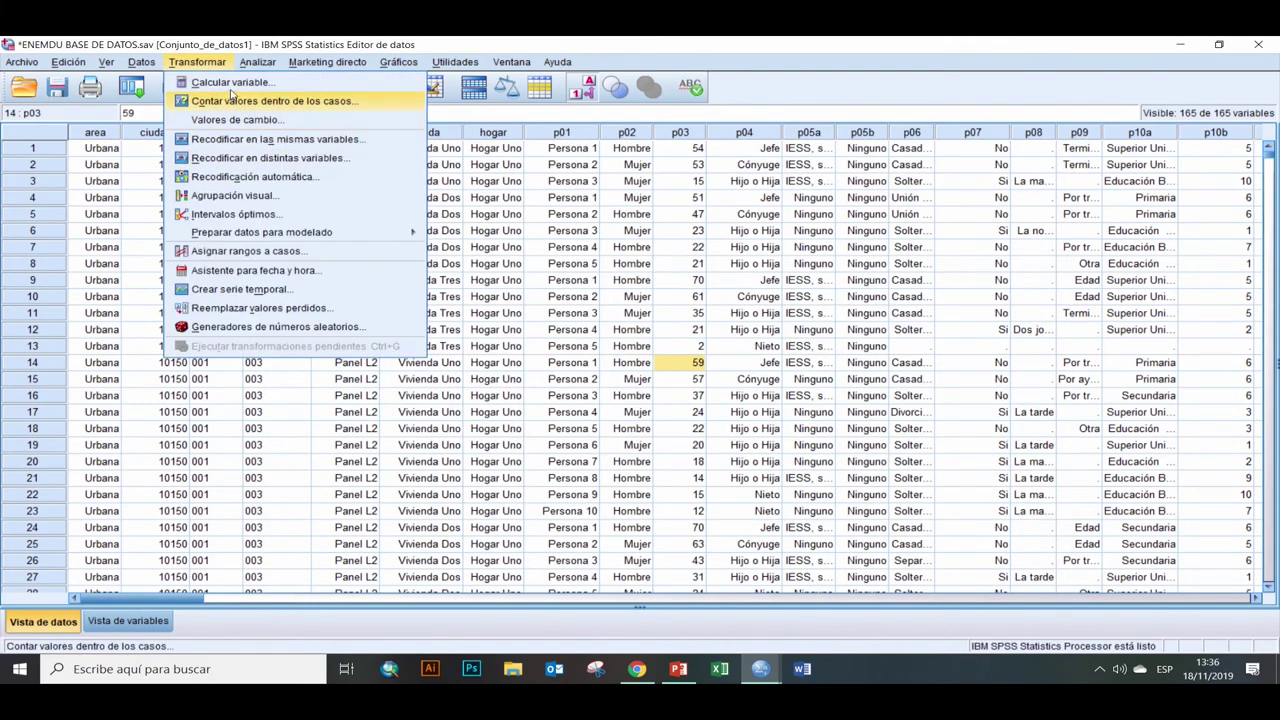
pyautogui.click(236, 84)
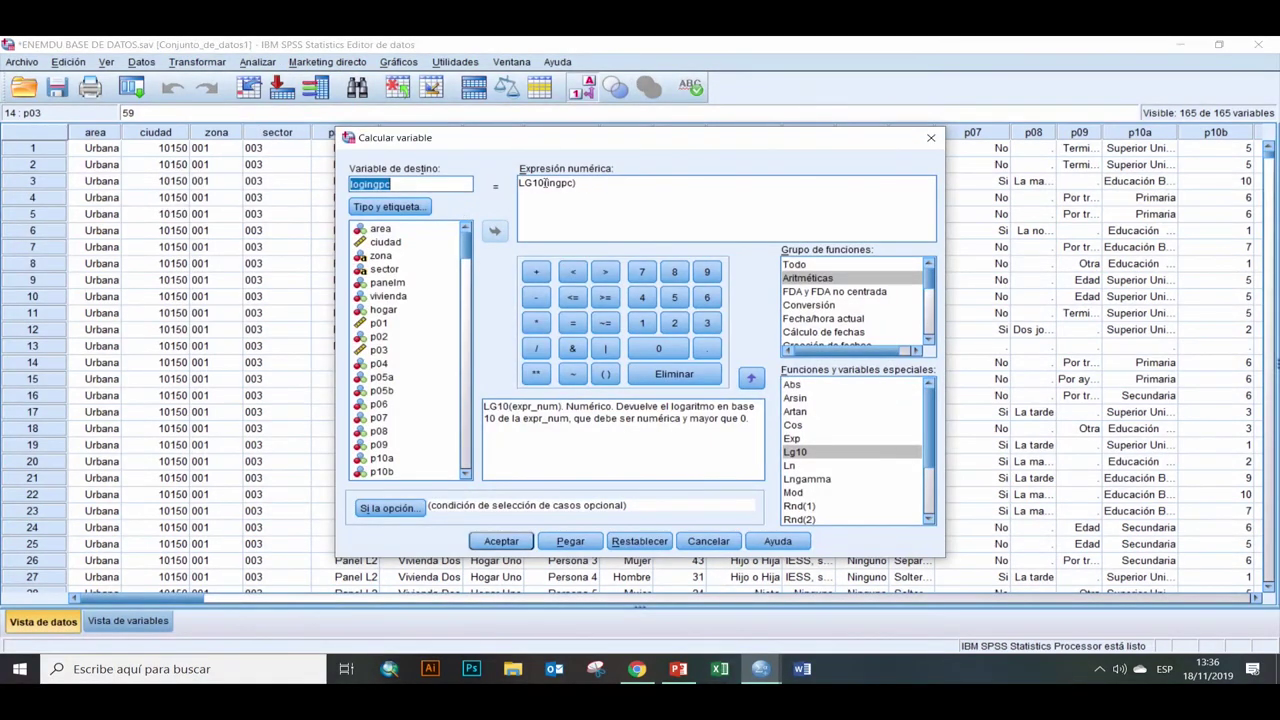
pyautogui.click(574, 184)
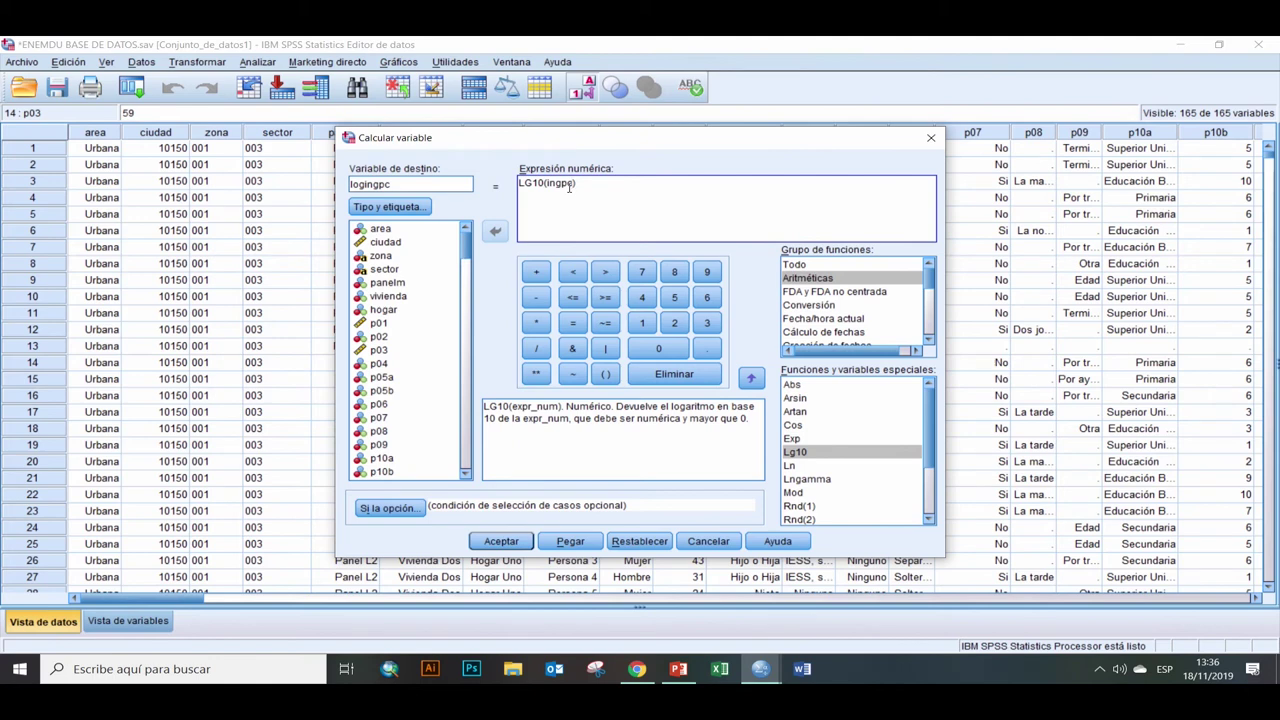
pyautogui.press('BackSpace')
pyautogui.press('BackSpace')
pyautogui.press('BackSpace')
pyautogui.press('BackSpace')
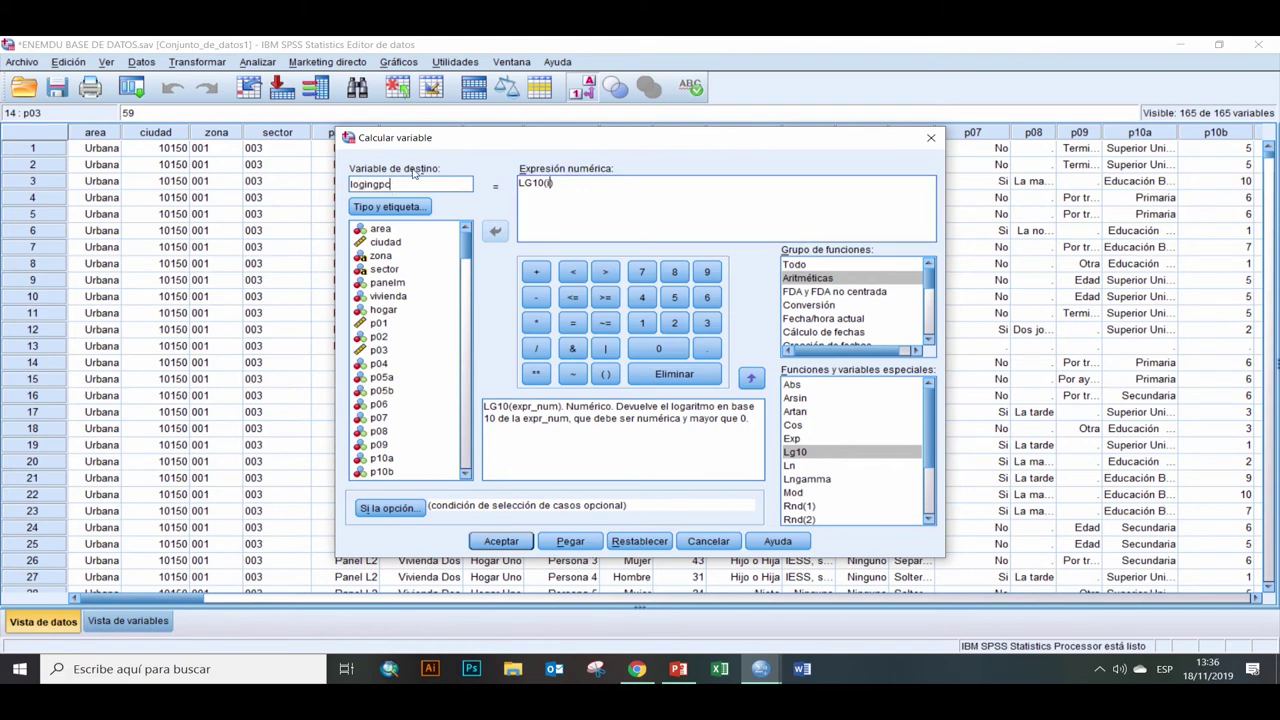
pyautogui.press('BackSpace')
pyautogui.press('BackSpace')
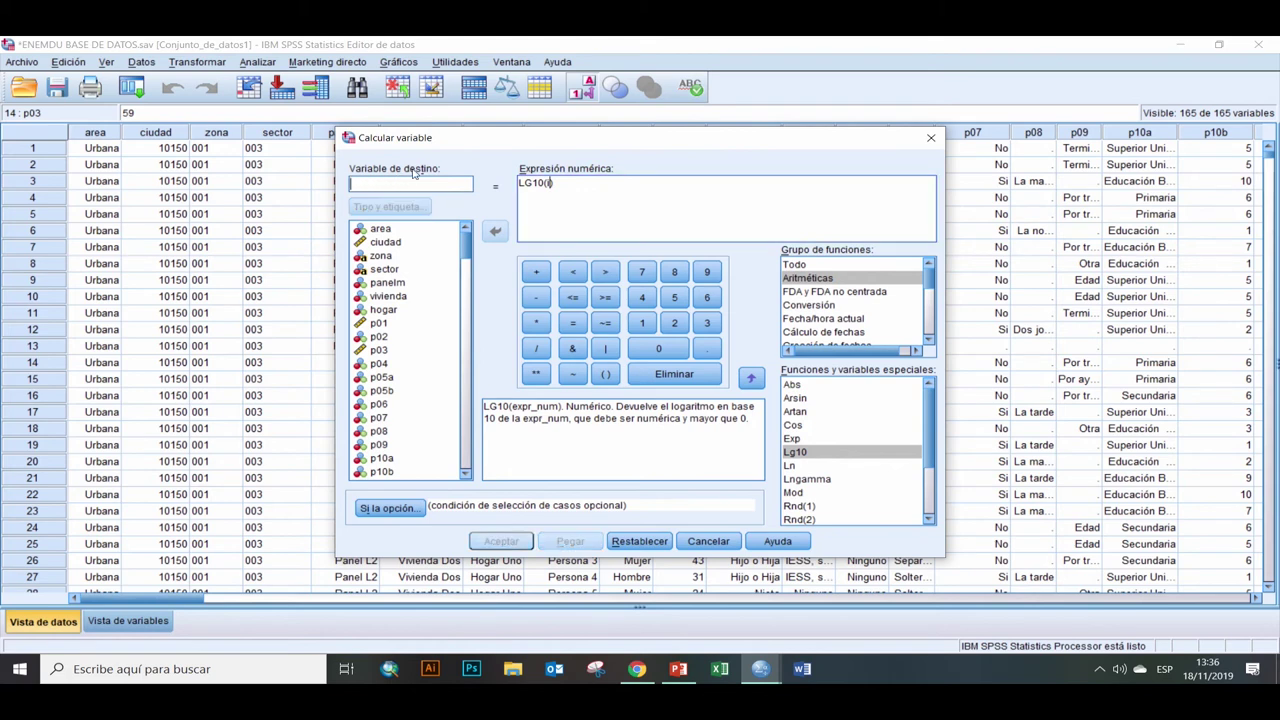
pyautogui.write('log')
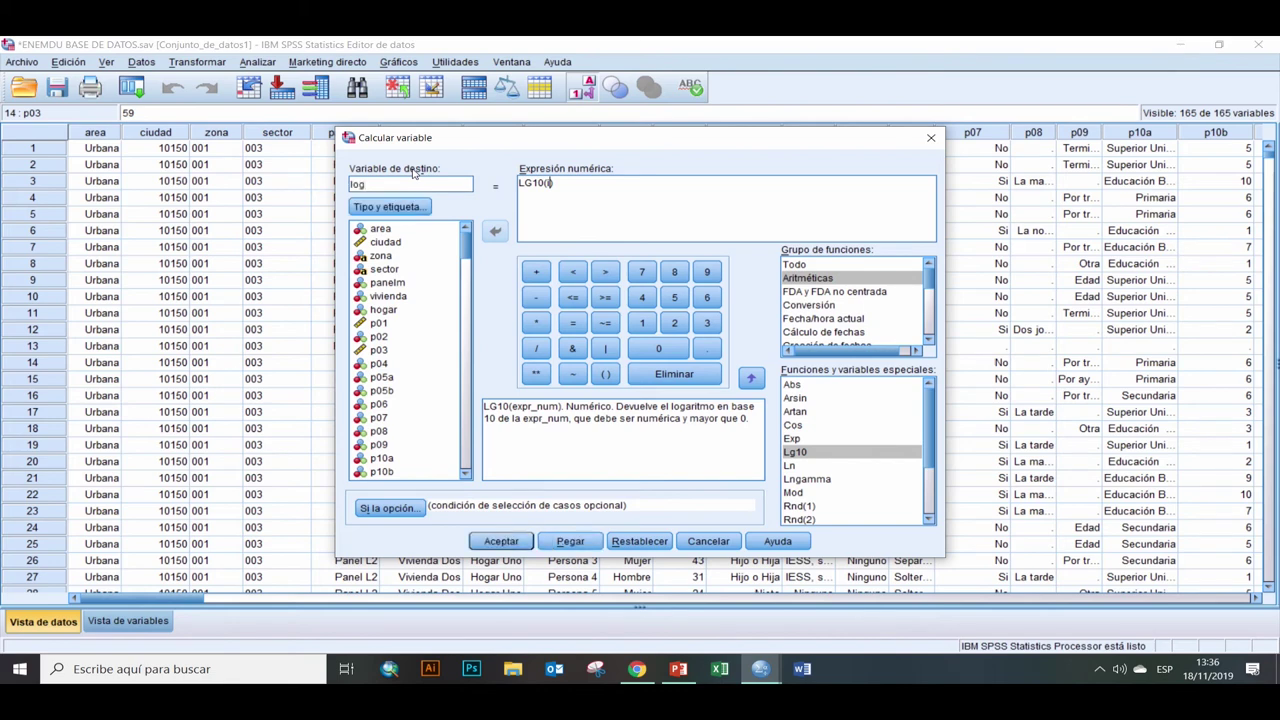
pyautogui.write('edad')
pyautogui.click(556, 184)
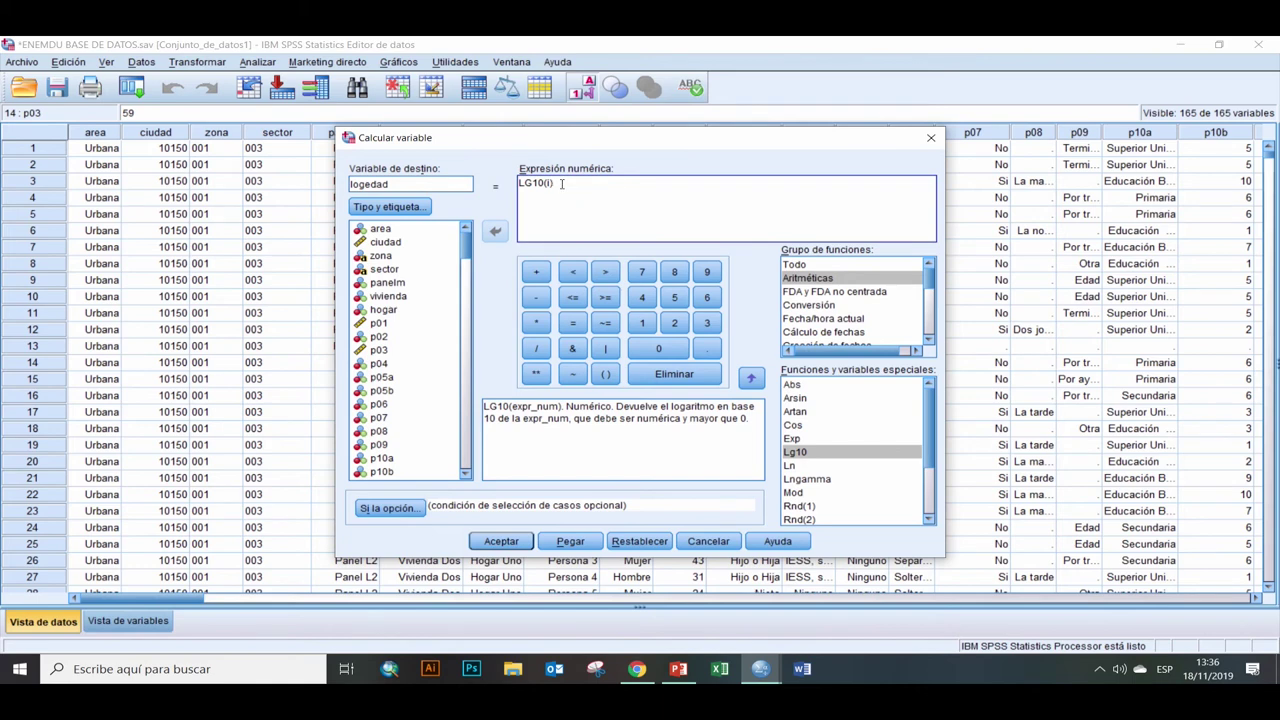
pyautogui.press('BackSpace')
pyautogui.press('BackSpace')
pyautogui.write('(')
pyautogui.press('BackSpace')
pyautogui.press('BackSpace')
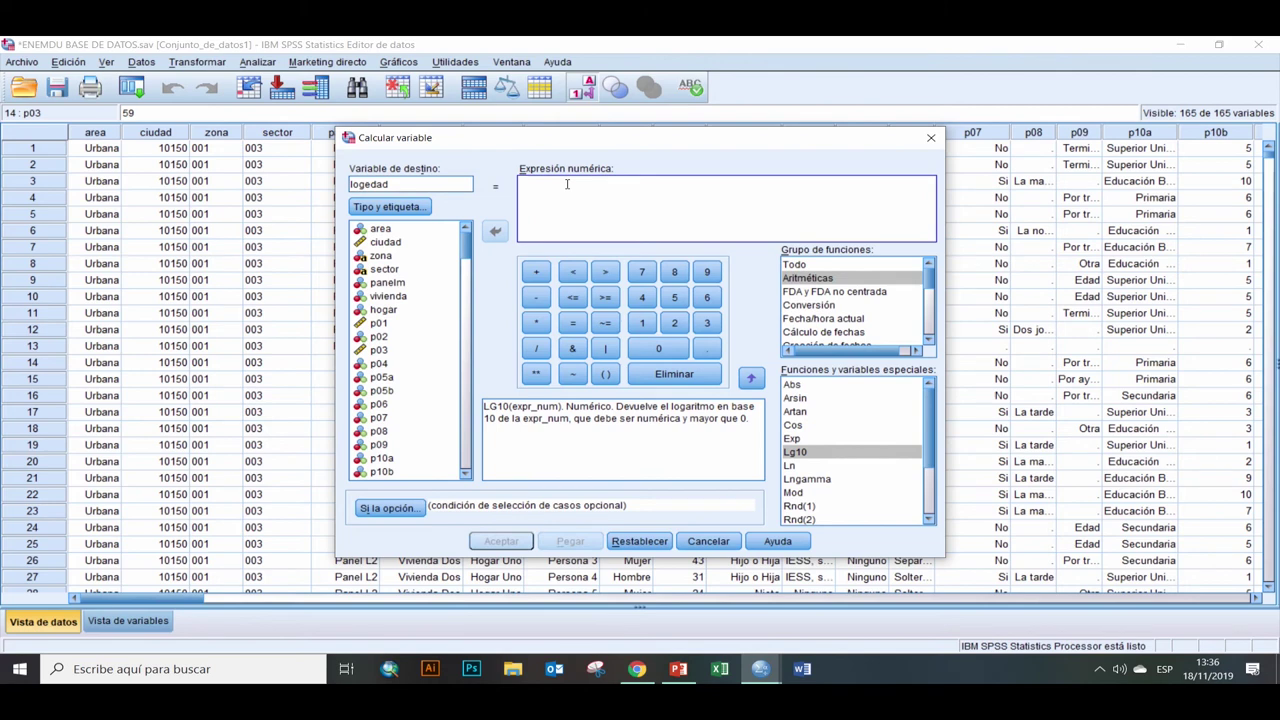
pyautogui.click(832, 452)
pyautogui.click(750, 378)
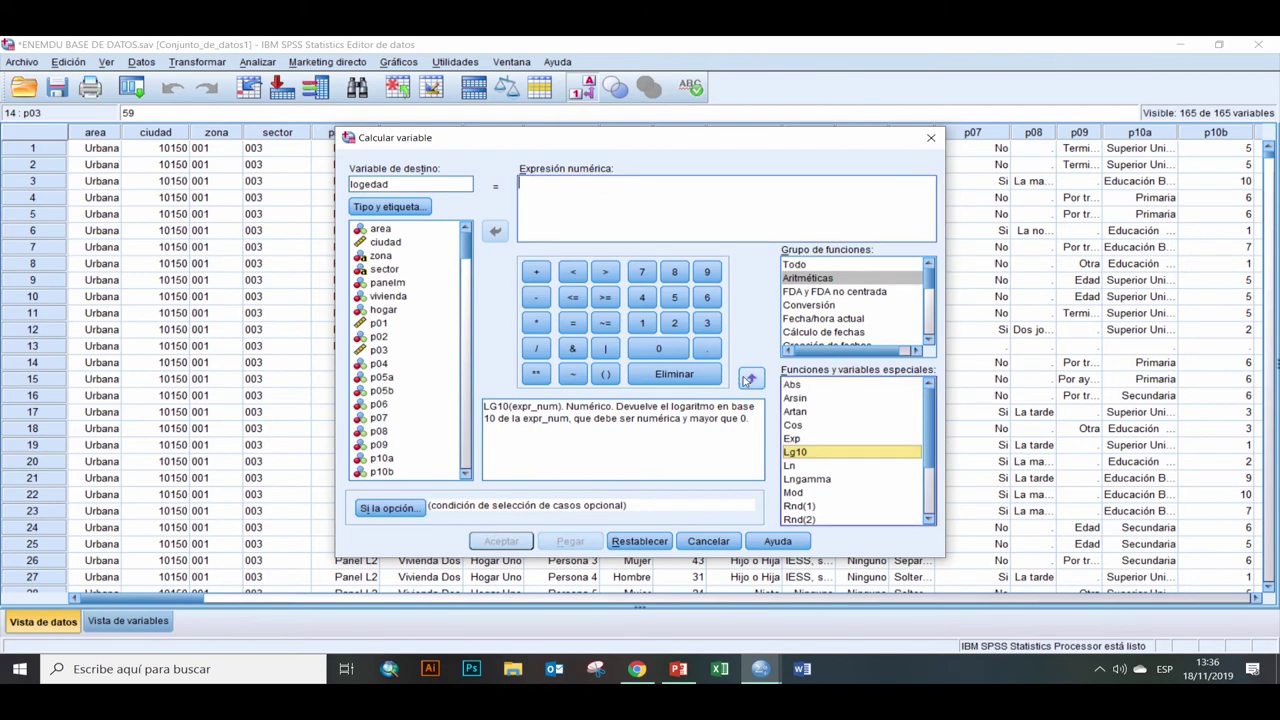
pyautogui.rightClick(395, 350)
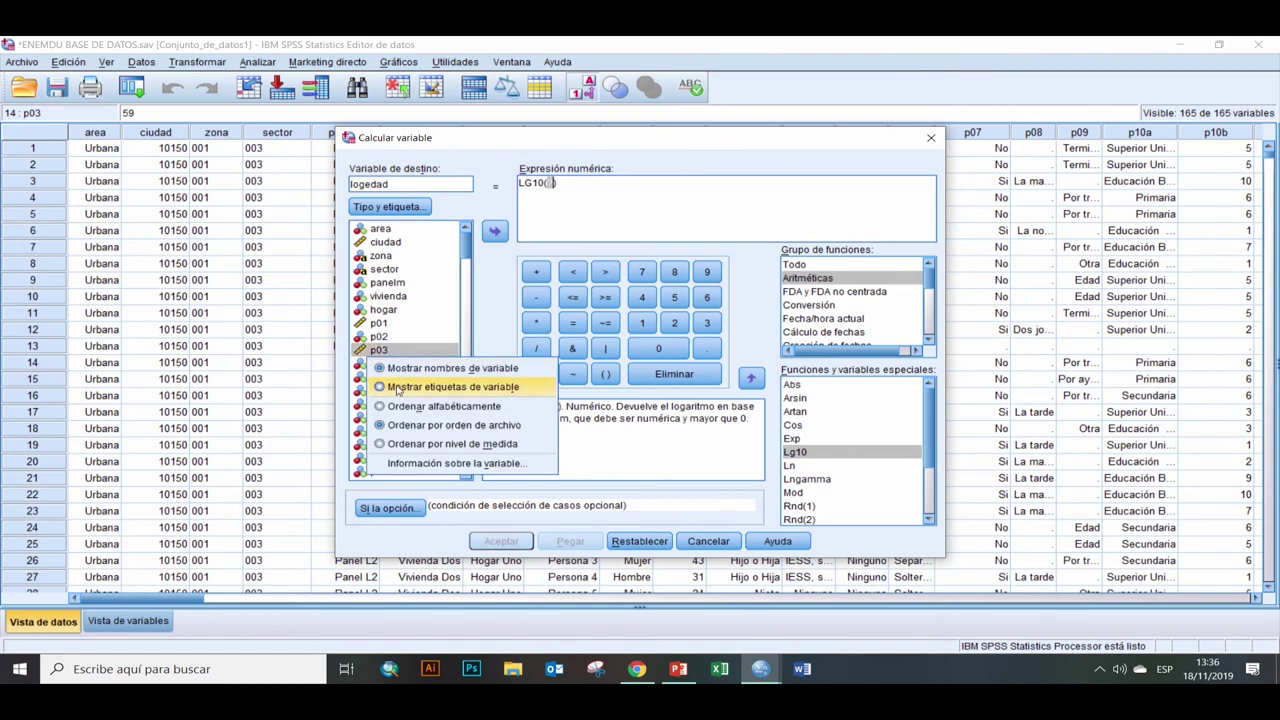
pyautogui.click(392, 388)
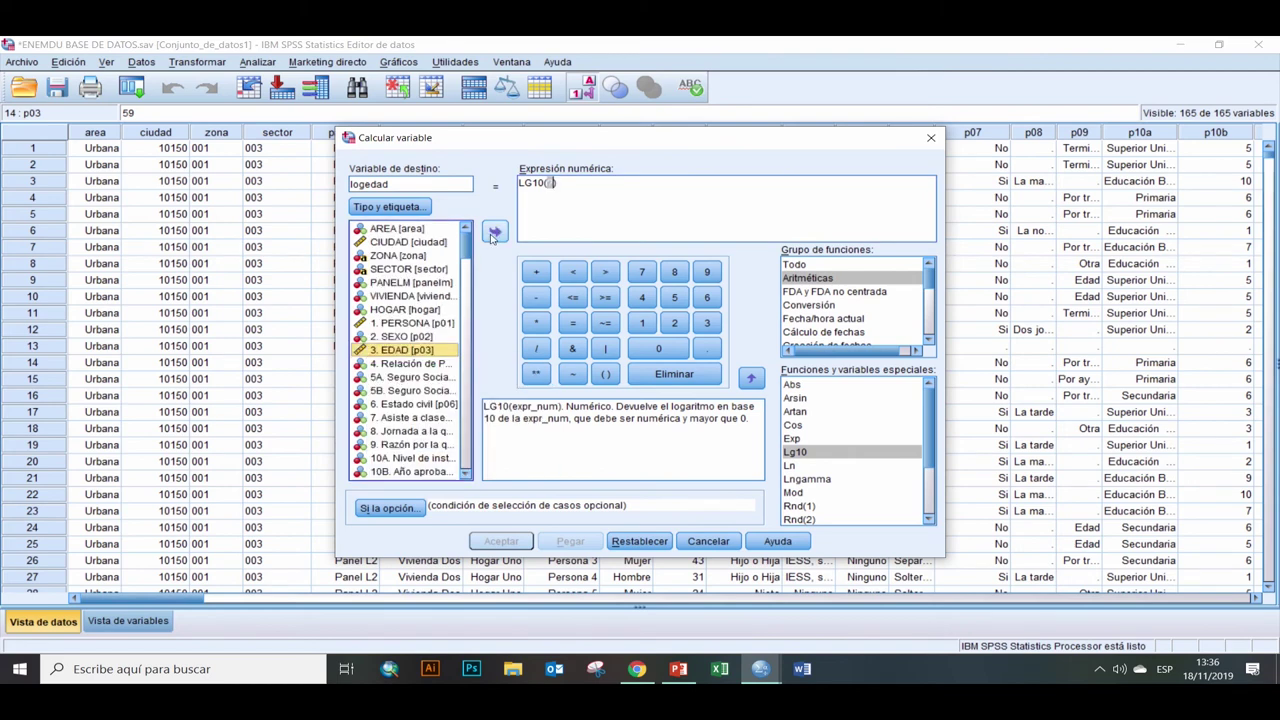
pyautogui.click(494, 231)
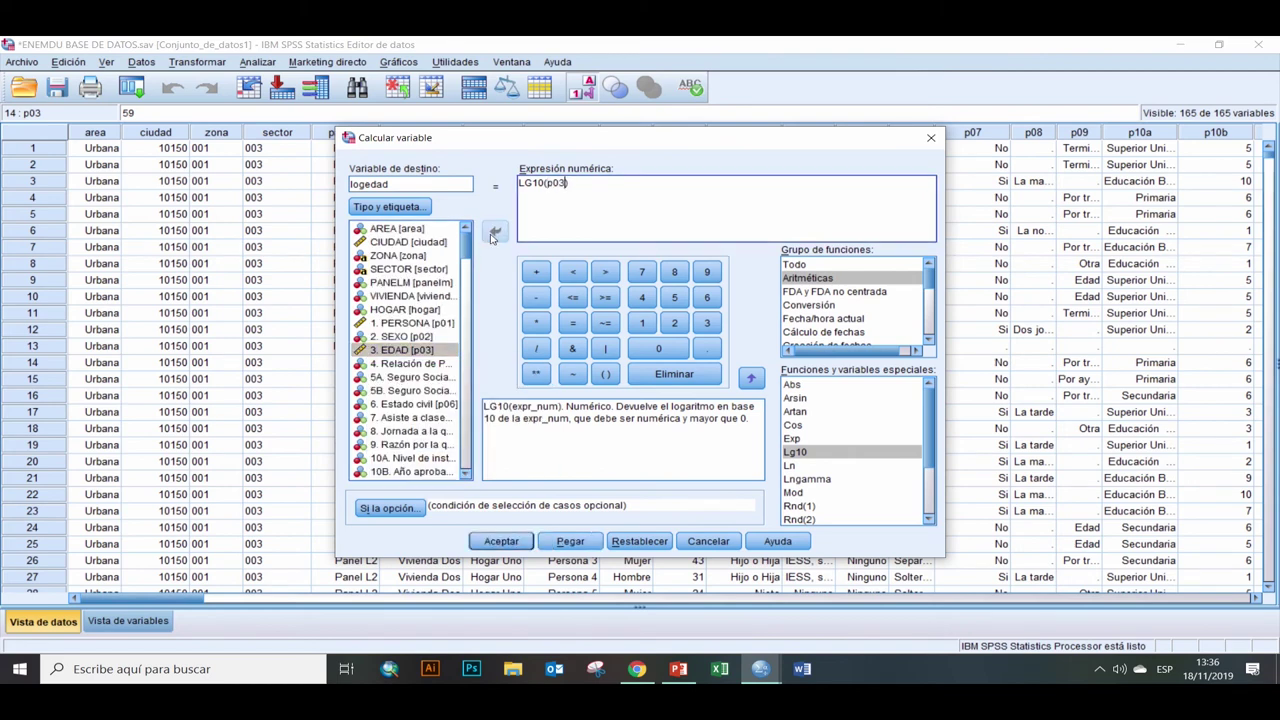
pyautogui.click(492, 538)
pyautogui.click(705, 542)
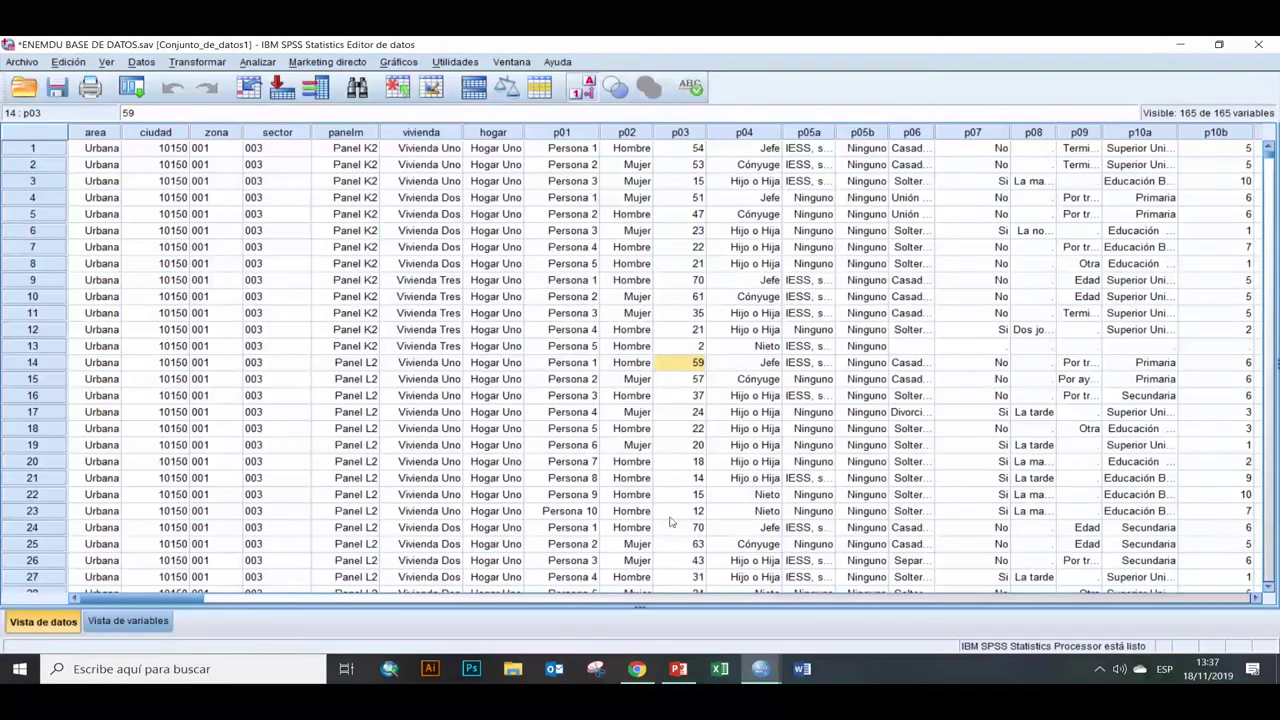
# Step: Start a linear regression from the data editor and remove Ingreso Percápita [ingpc] as the dependent variable
pyautogui.click(212, 65)
pyautogui.moveTo(257, 62)
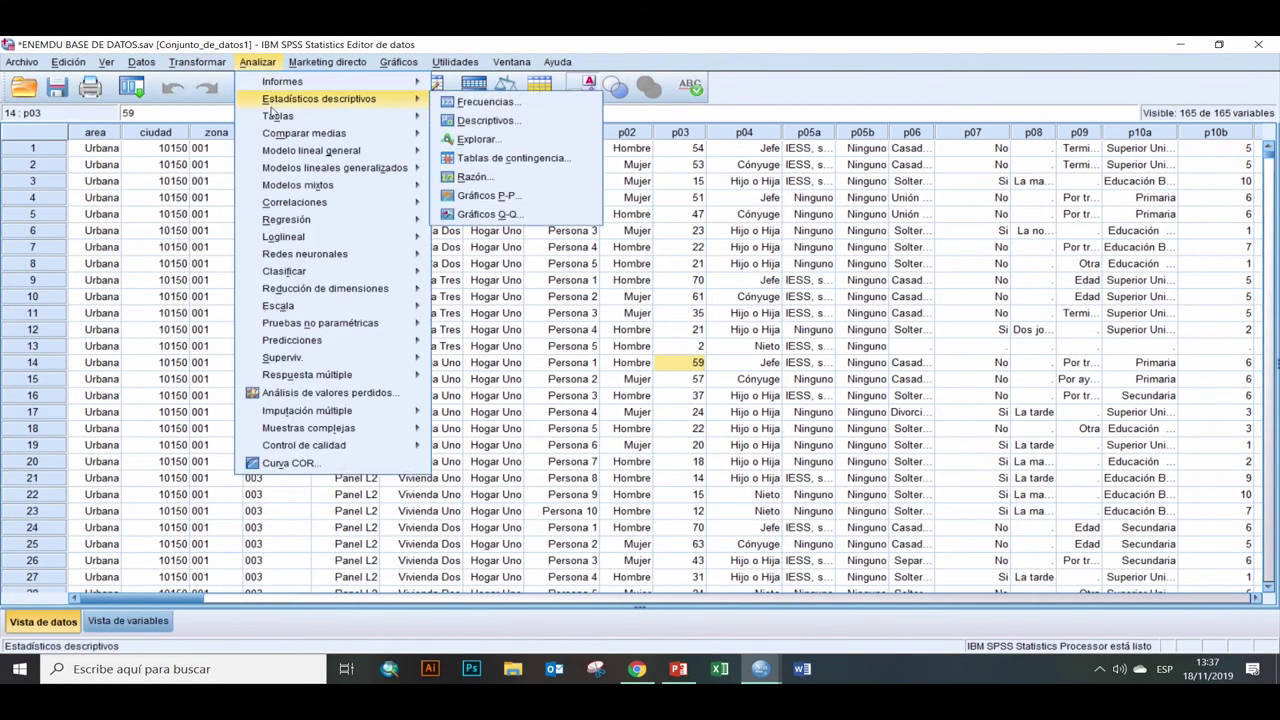
pyautogui.moveTo(285, 222)
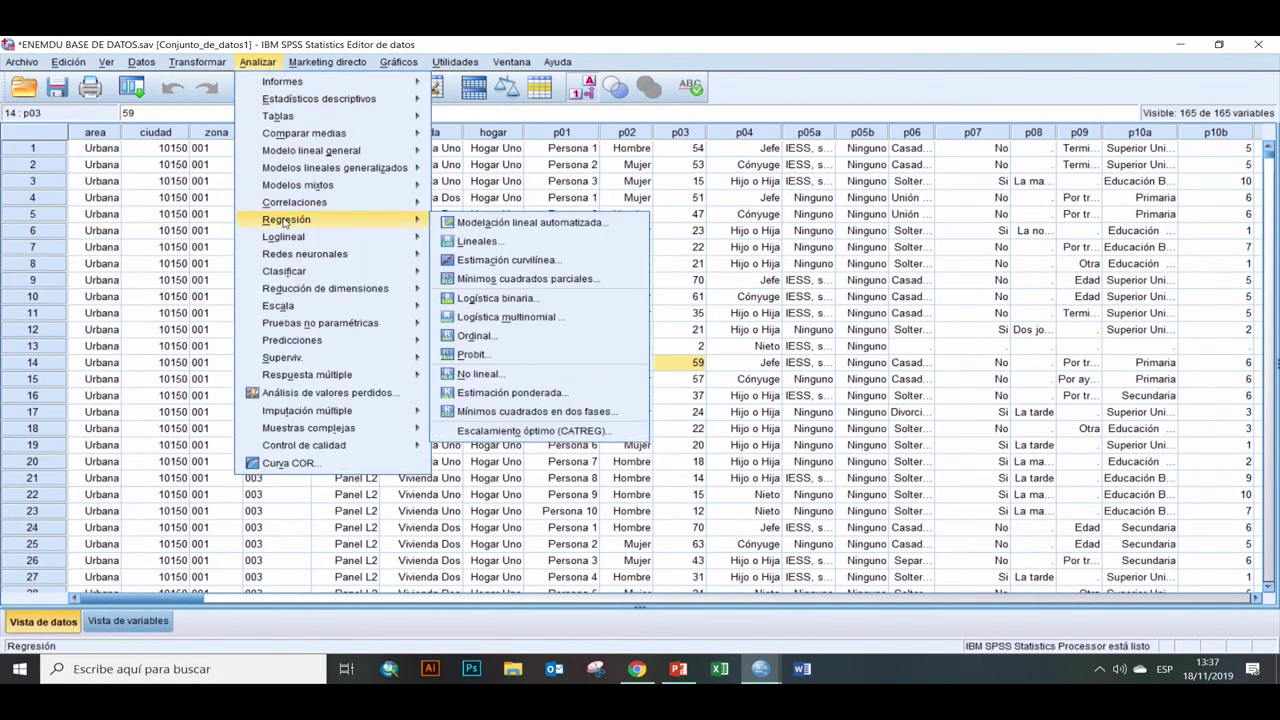
pyautogui.click(460, 245)
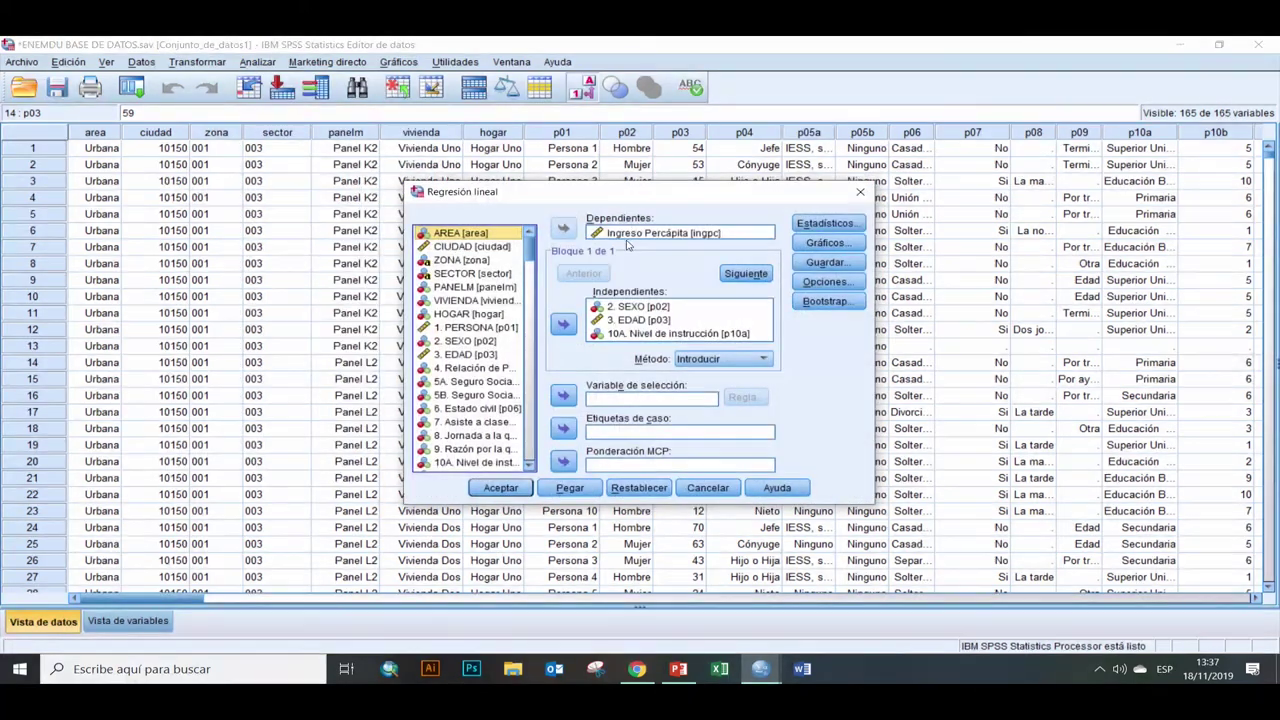
pyautogui.click(627, 233)
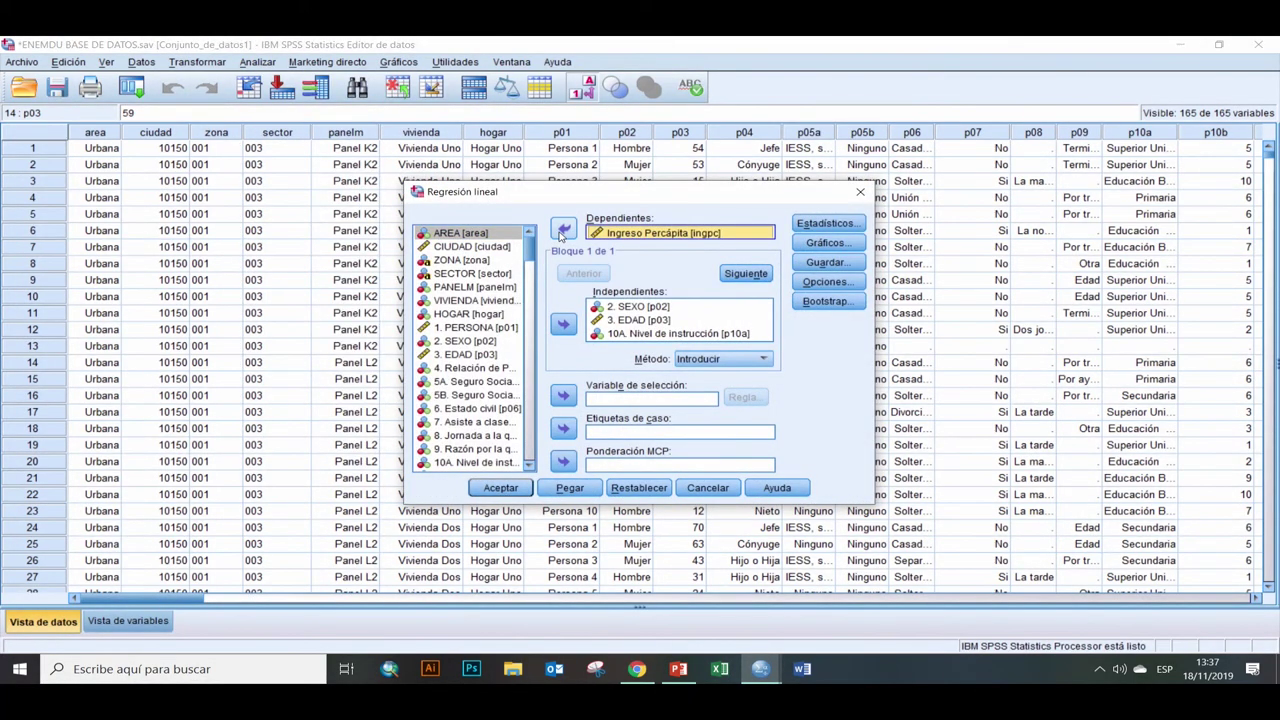
pyautogui.click(564, 231)
# Step: Show variable names in the regression's variable list and set logingpc as the dependent variable
pyautogui.rightClick(443, 400)
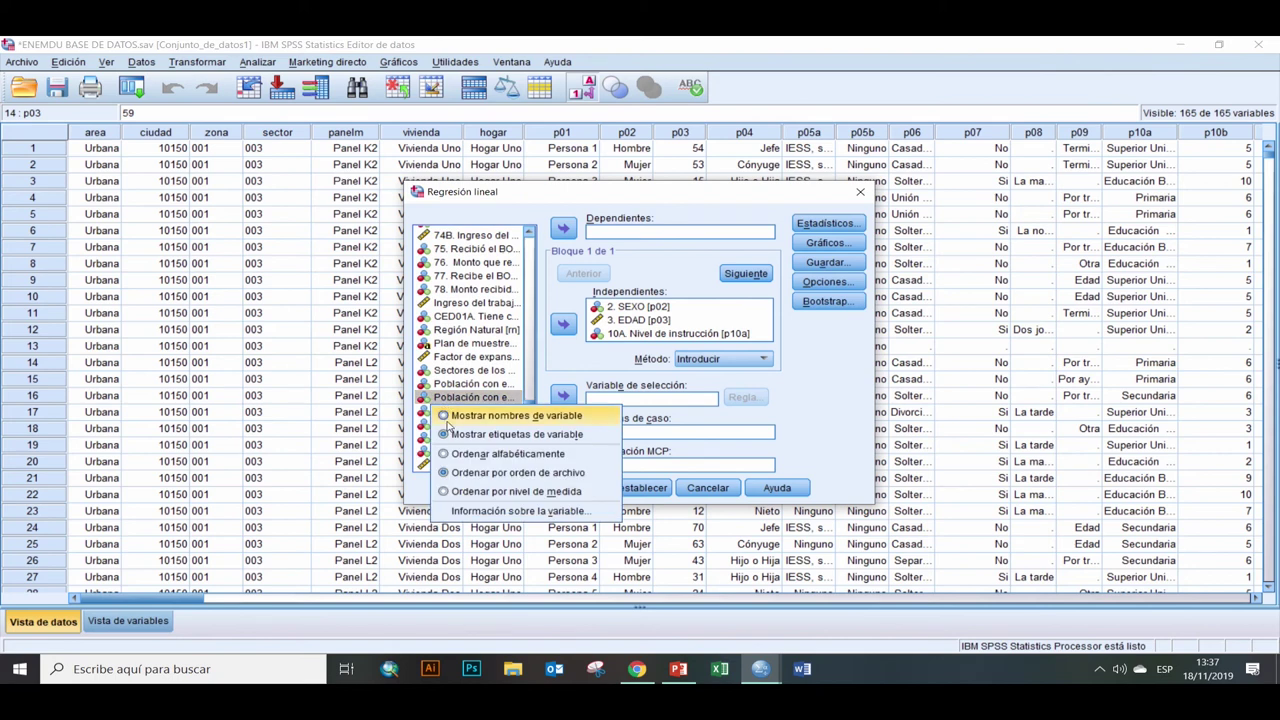
pyautogui.click(465, 418)
pyautogui.scroll(-10, 505, 416)
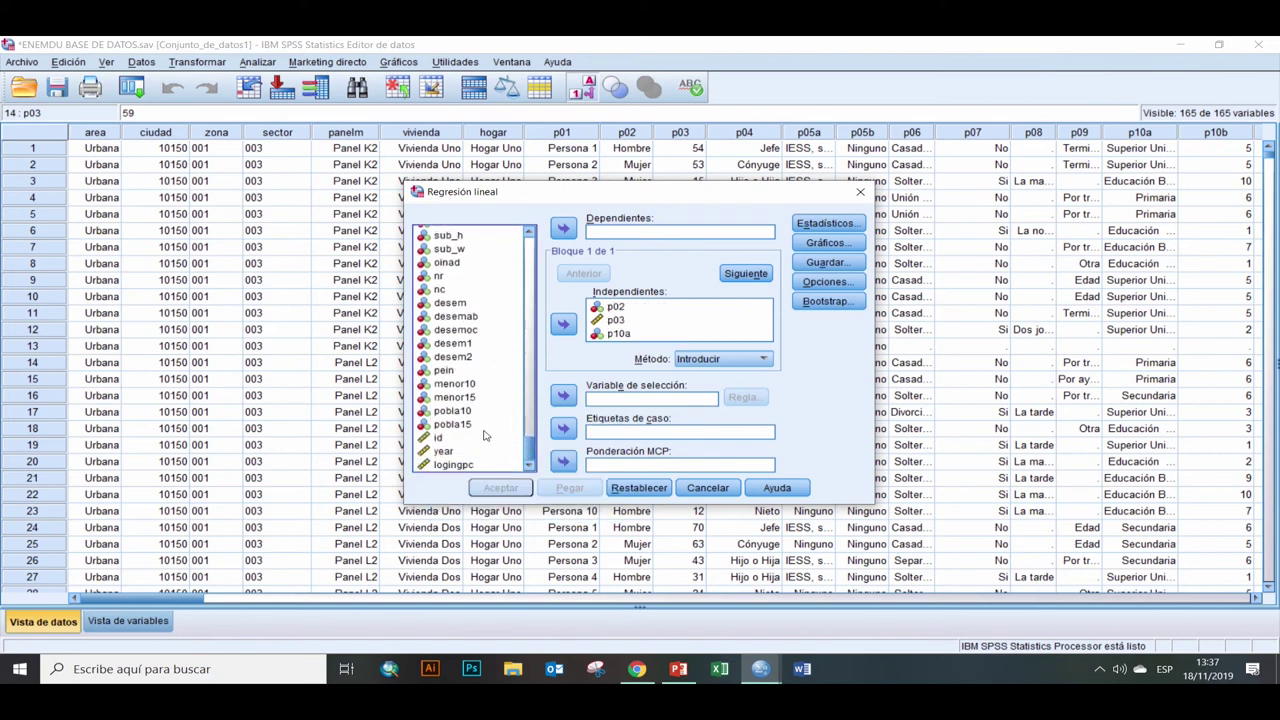
pyautogui.click(455, 465)
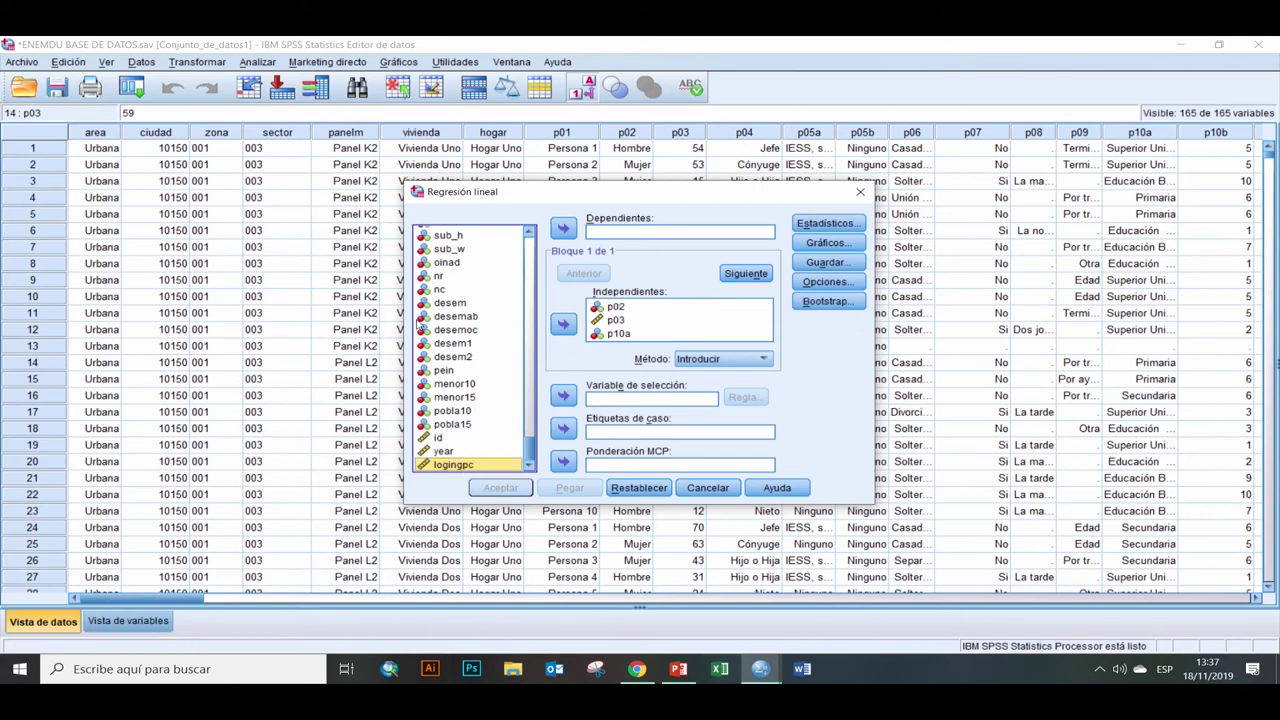
pyautogui.click(564, 229)
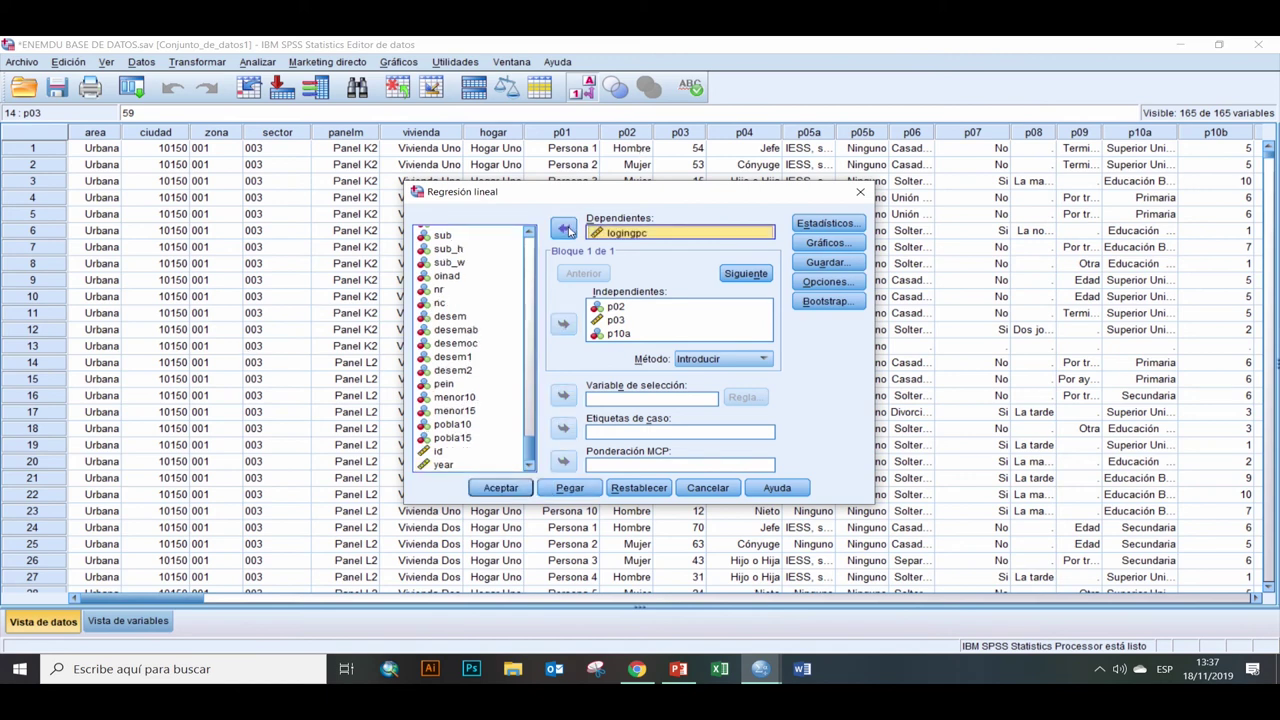
# Step: Check that collinearity diagnostics and the *ZRESID against *ZPRED scatter plot are requested, keep both, and run the regression
pyautogui.click(828, 224)
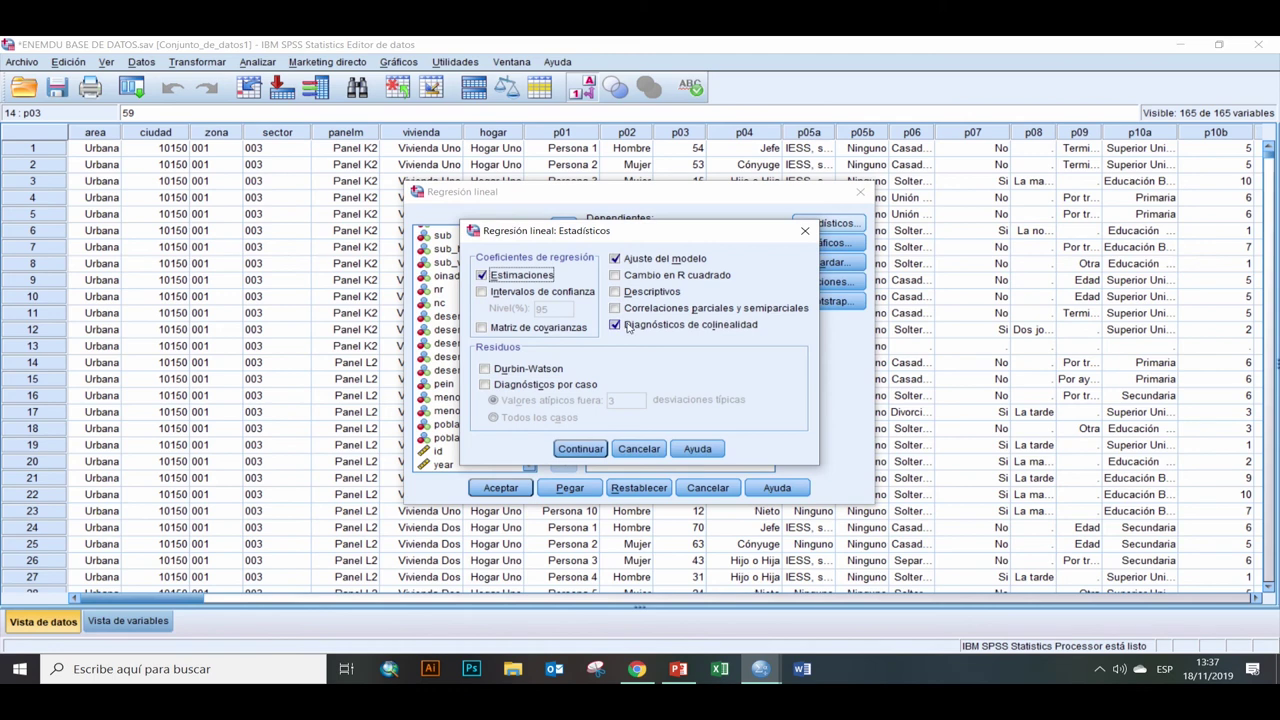
pyautogui.click(562, 452)
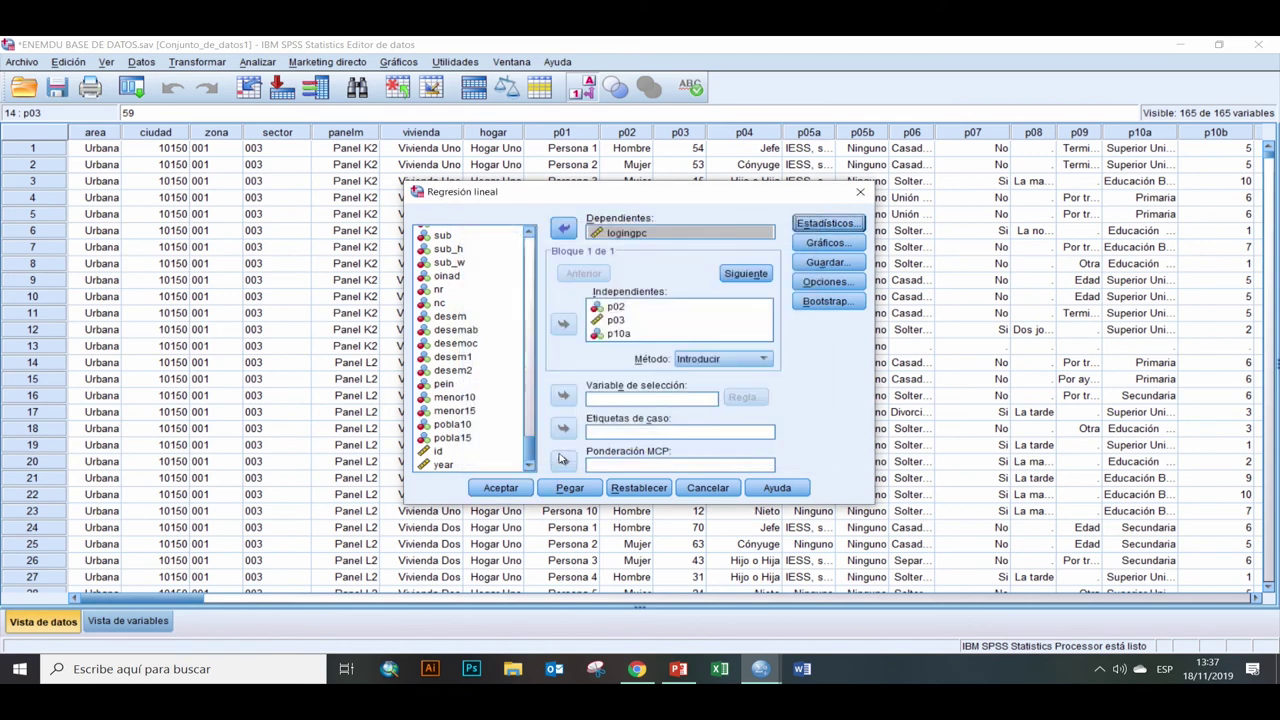
pyautogui.click(826, 243)
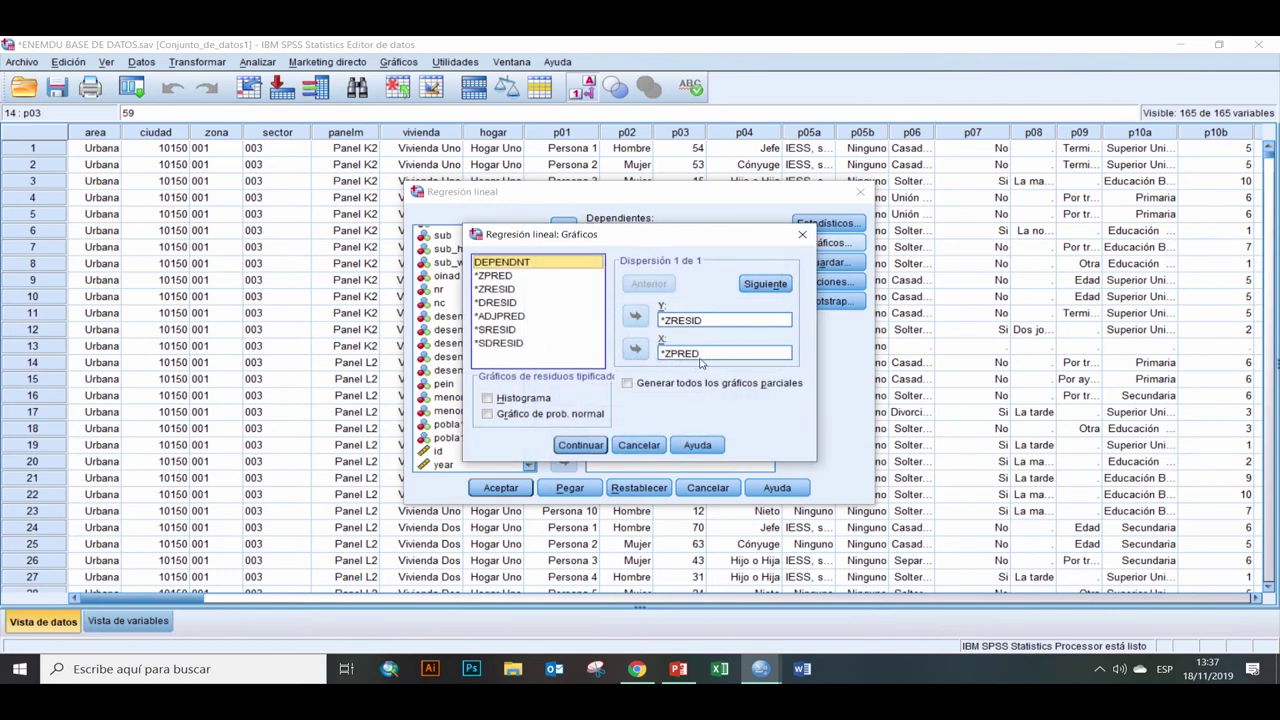
pyautogui.click(580, 445)
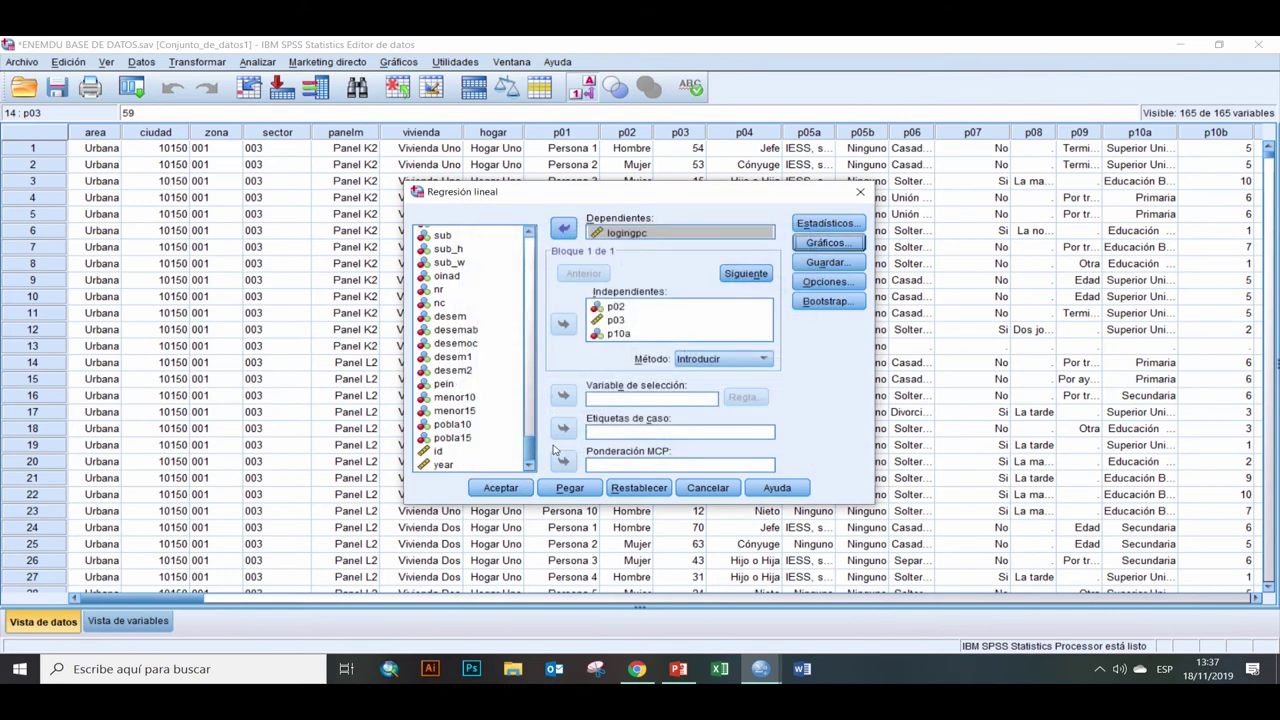
pyautogui.click(488, 490)
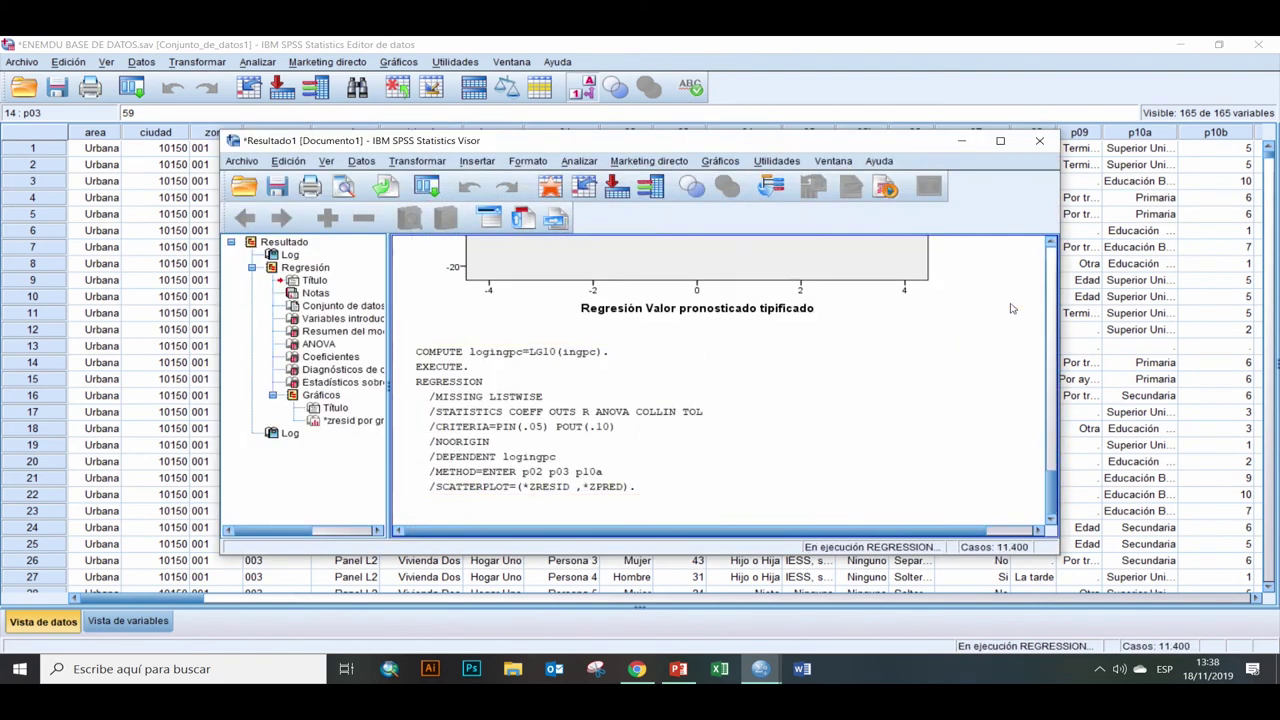
# Step: Maximize the results viewer and examine the model summary, ANOVA, coefficients and collinearity tables of the logingpc regression
pyautogui.click(1000, 141)
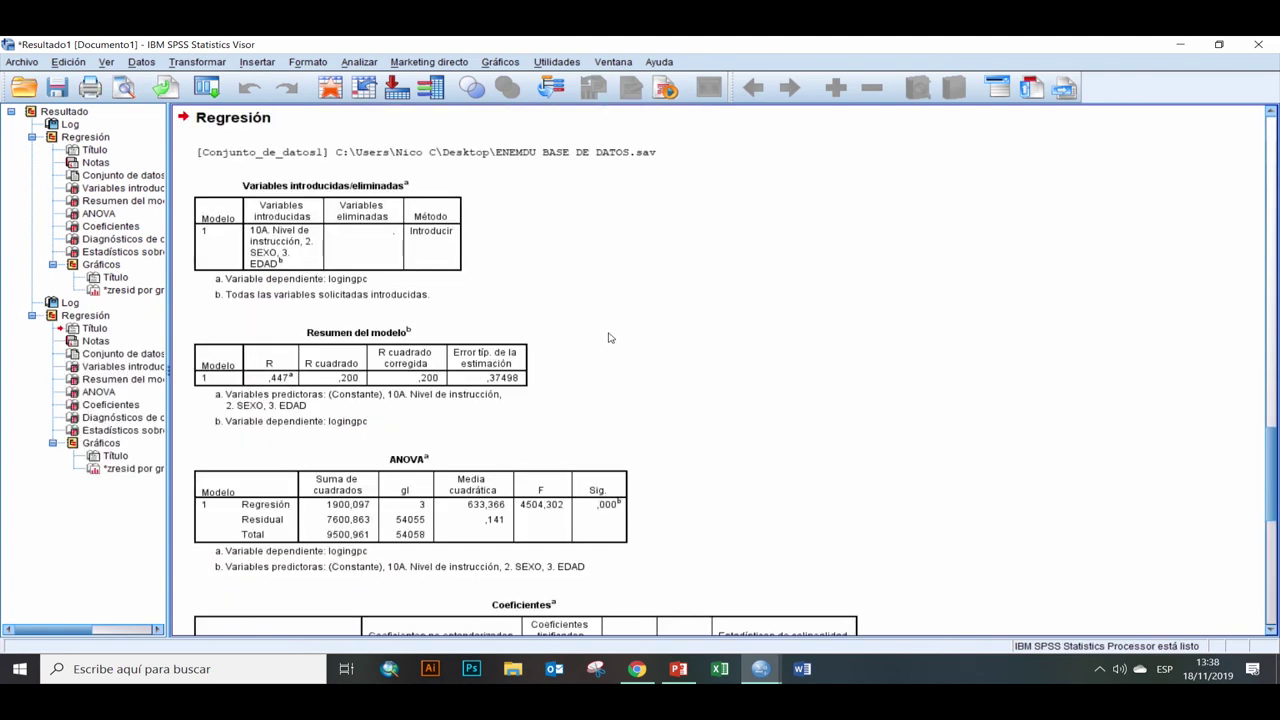
pyautogui.click(512, 377)
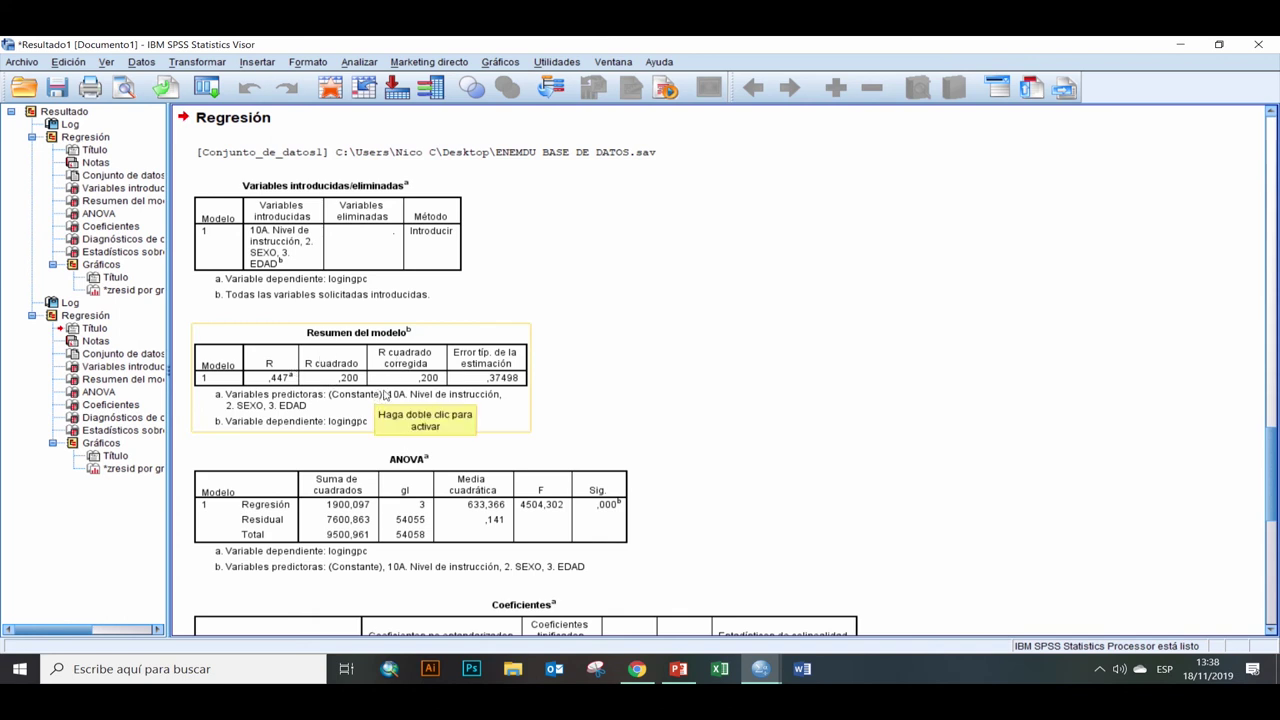
pyautogui.click(600, 424)
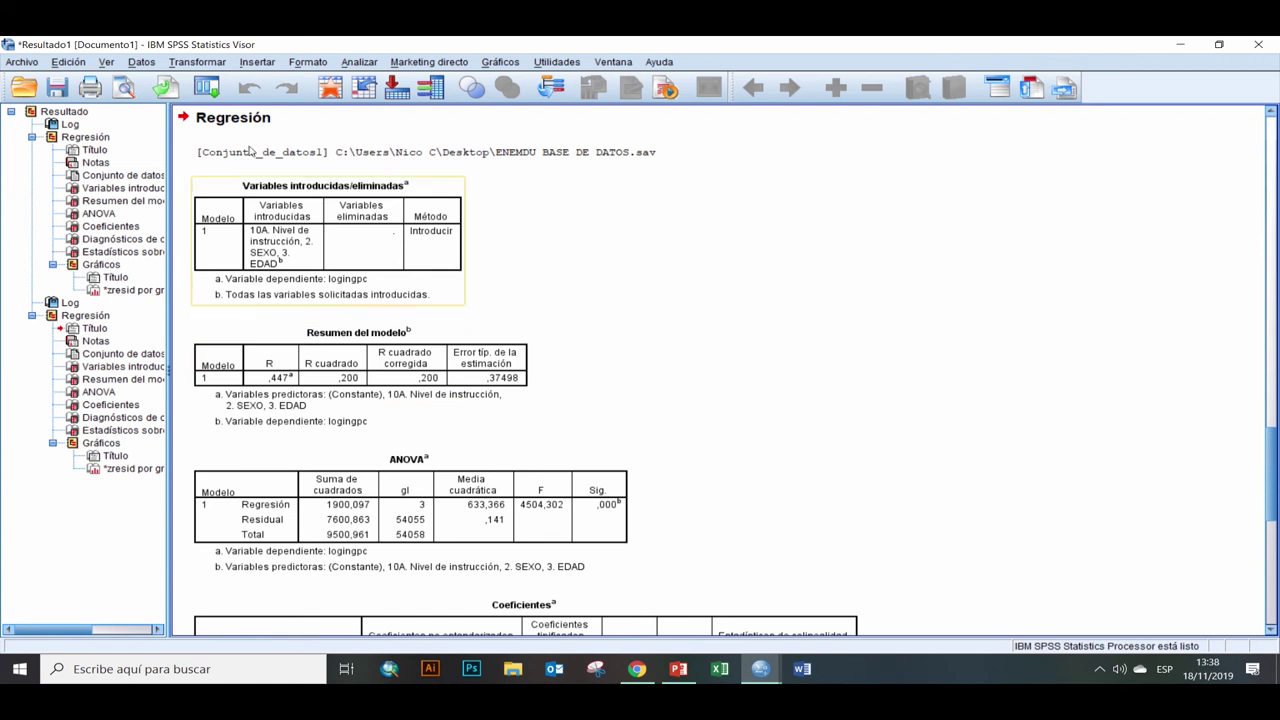
pyautogui.click(531, 524)
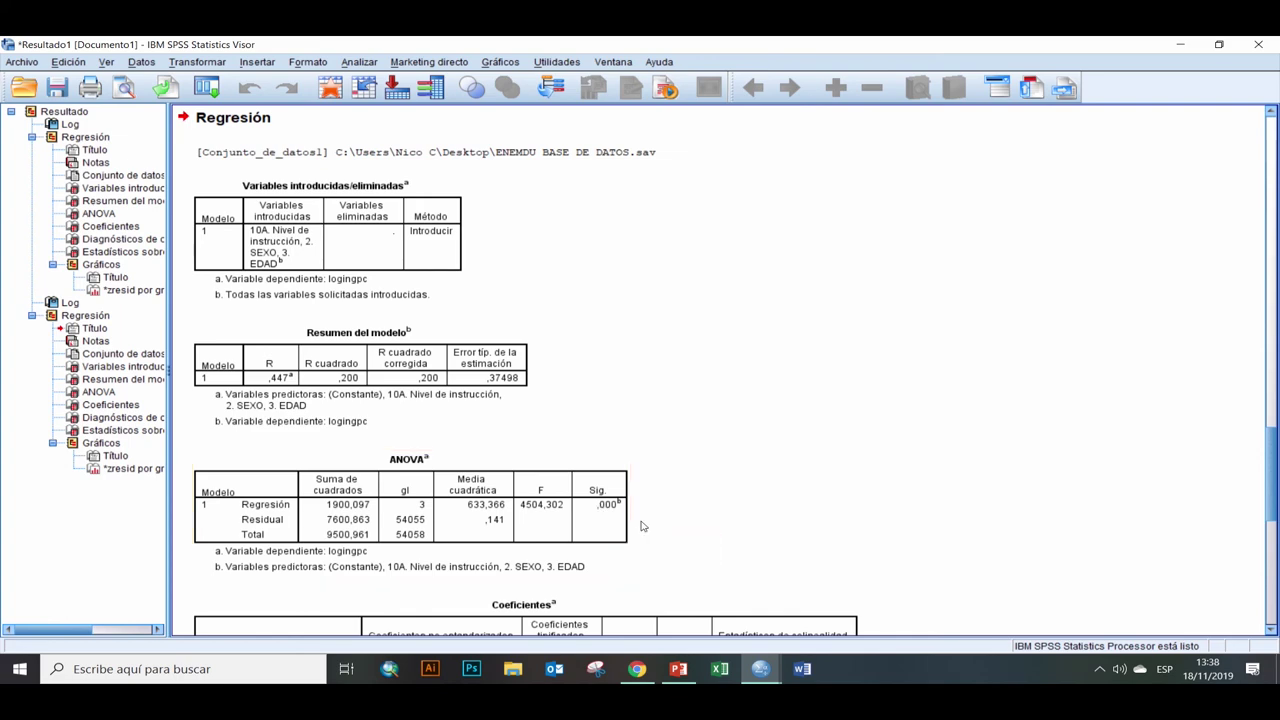
pyautogui.scroll(-5, 903, 504)
pyautogui.scroll(1, 975, 498)
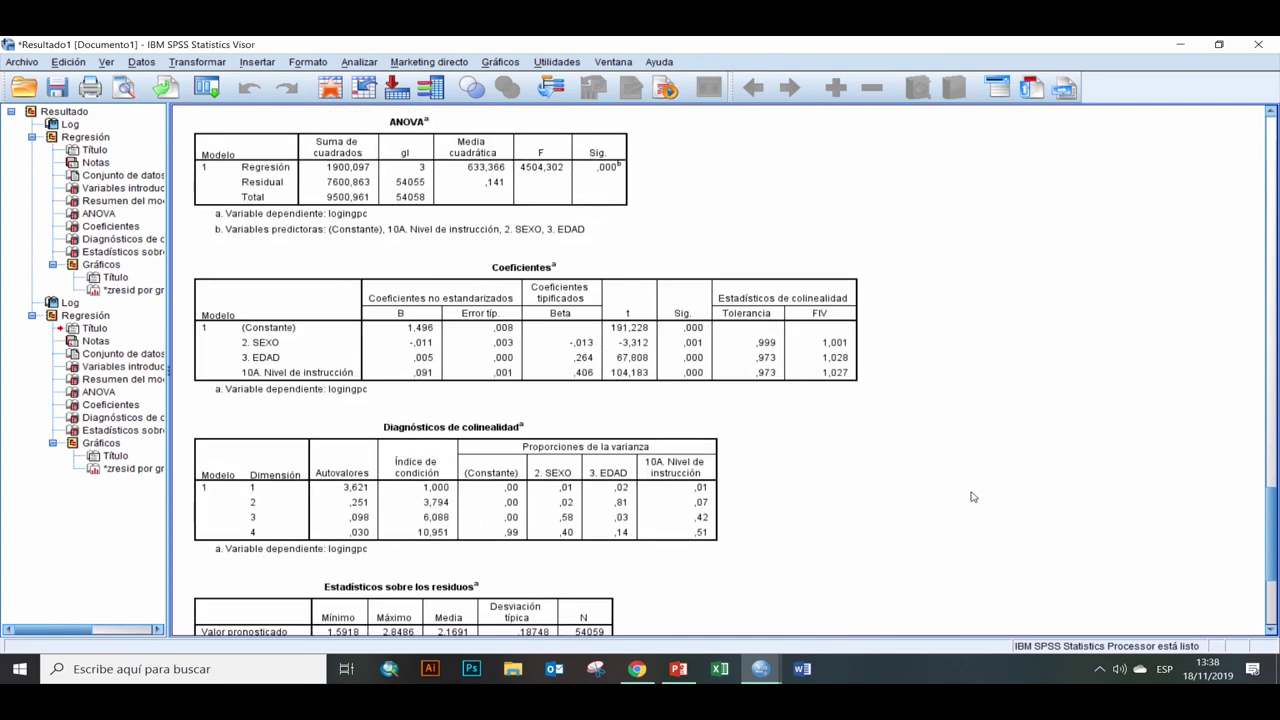